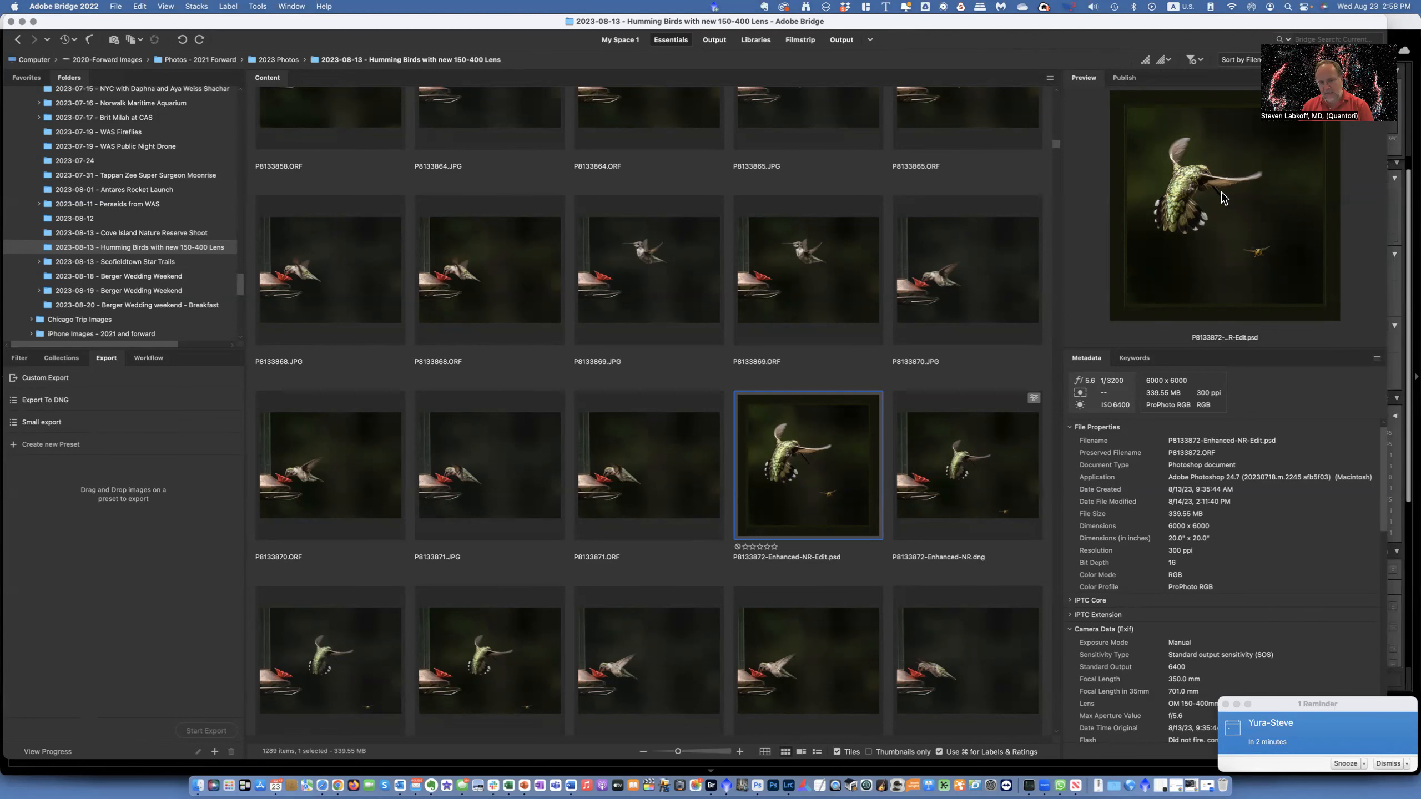
- Open a Custom Export for the selected hummingbird PSD image
right_click(800, 427)
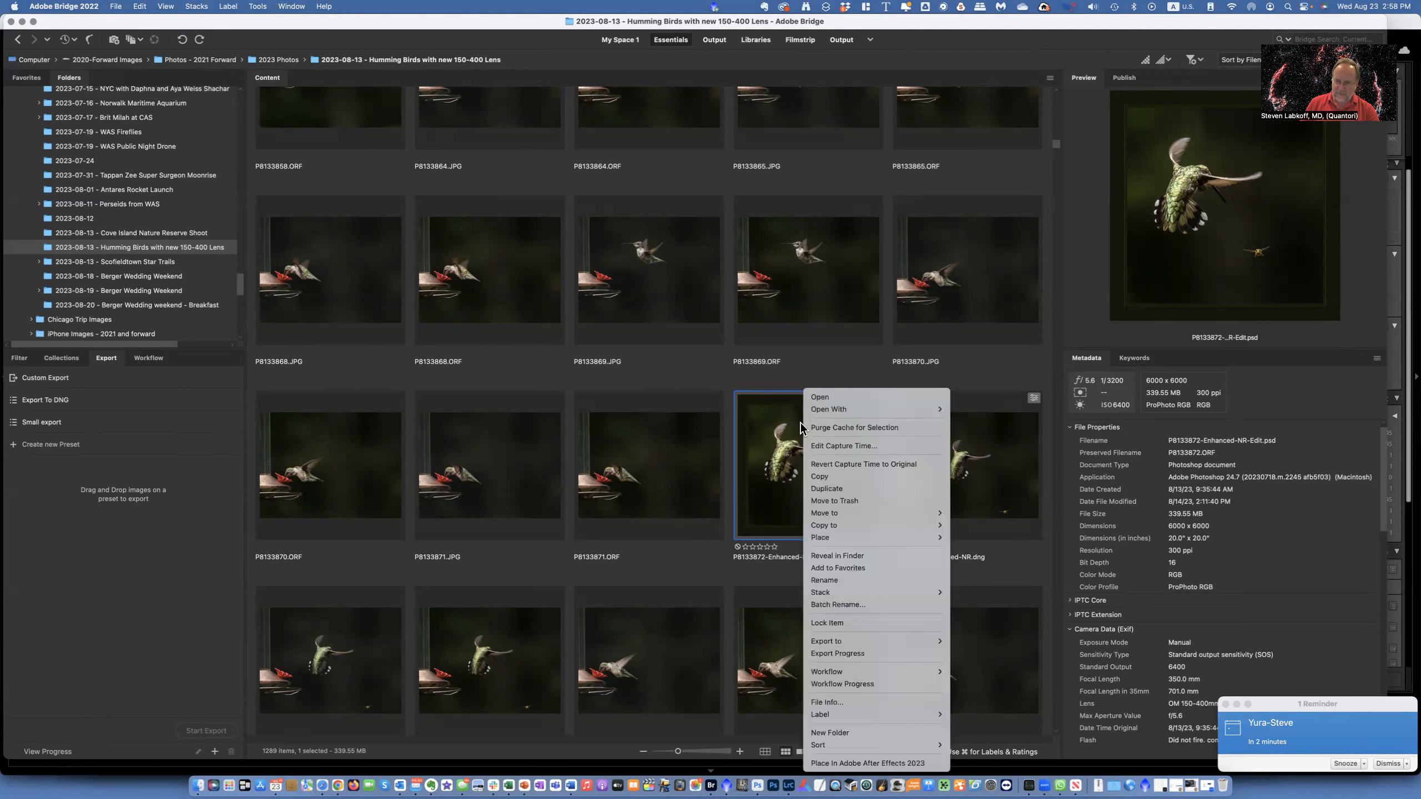
mouse_move(874, 642)
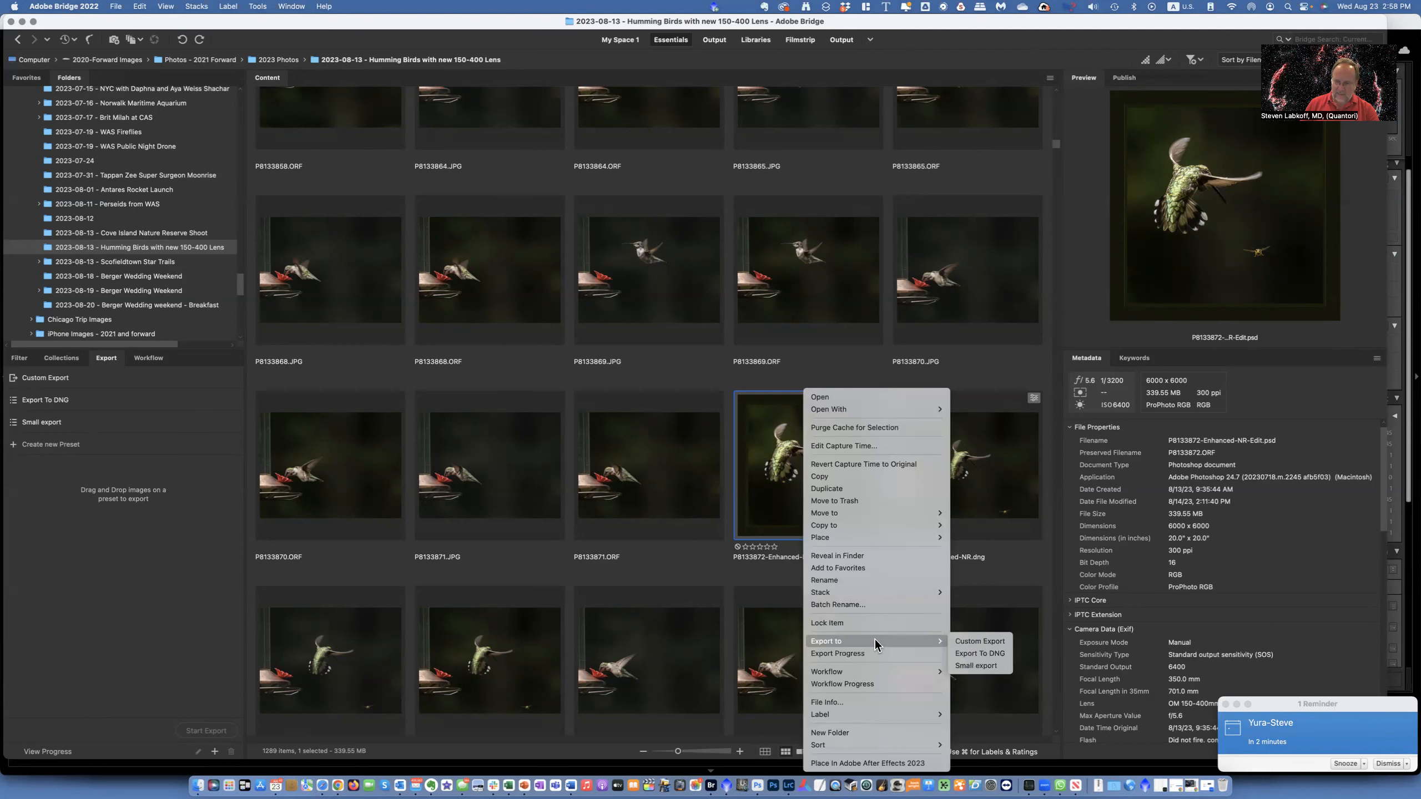
left_click(979, 642)
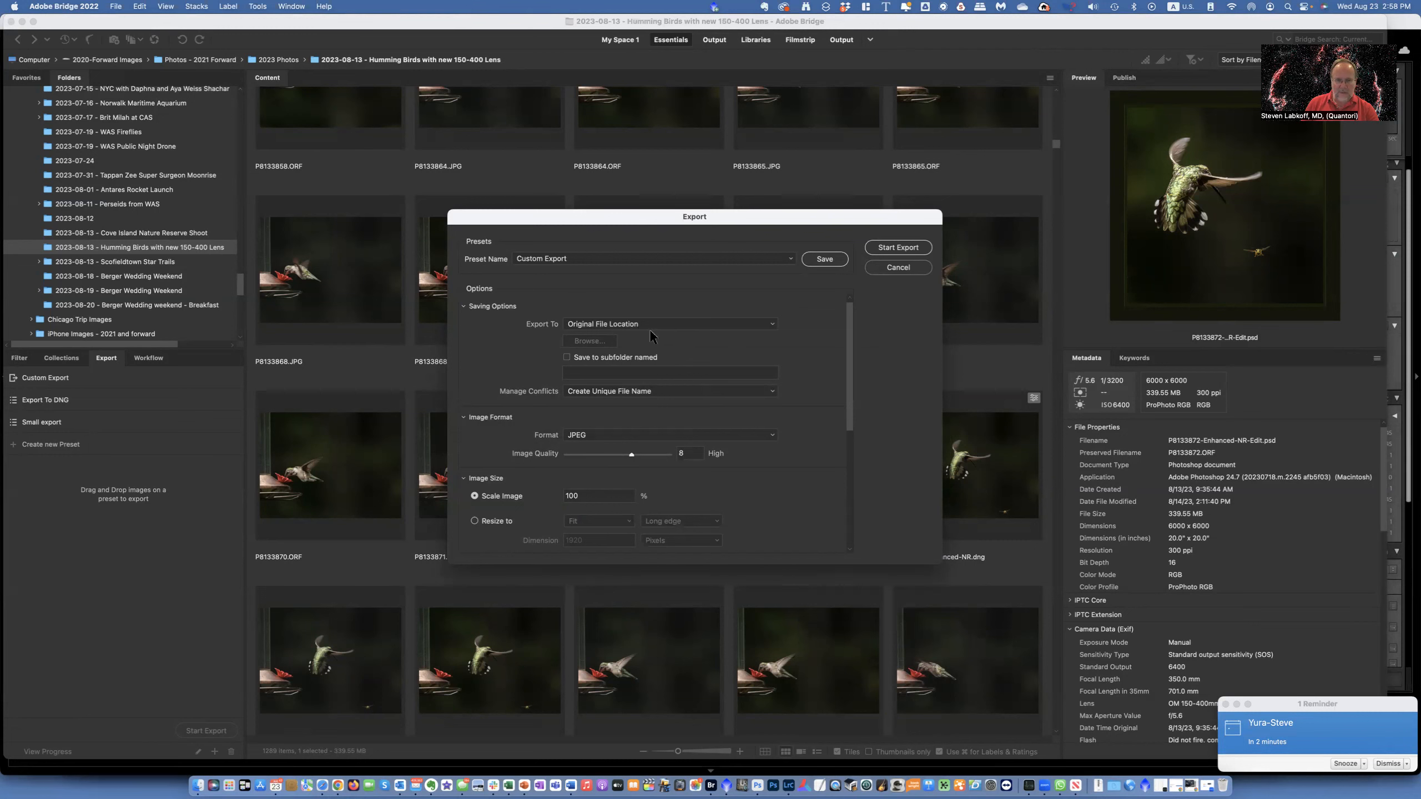
- Set the export destination to a specific folder, choosing Example Exports on the Desktop
left_click(590, 323)
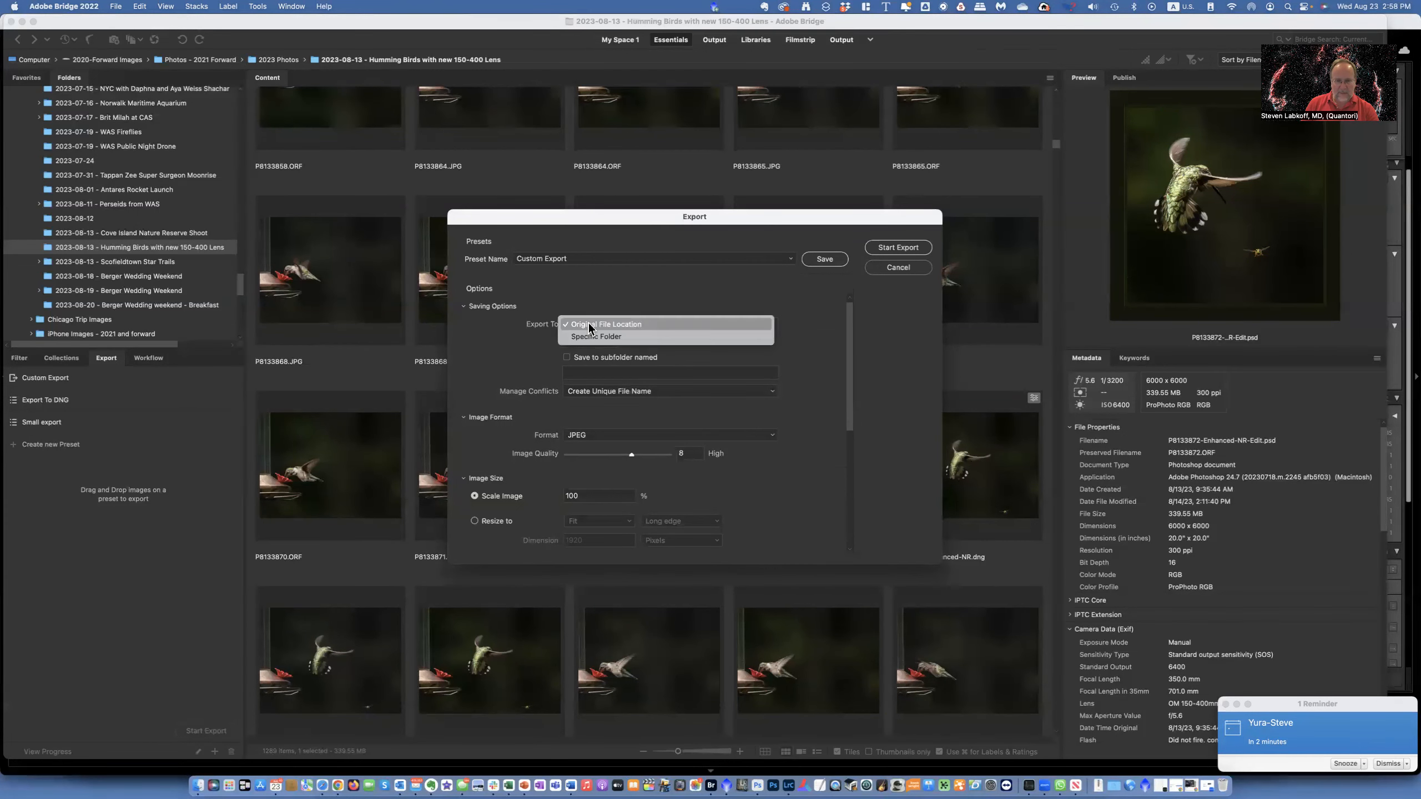
left_click(588, 337)
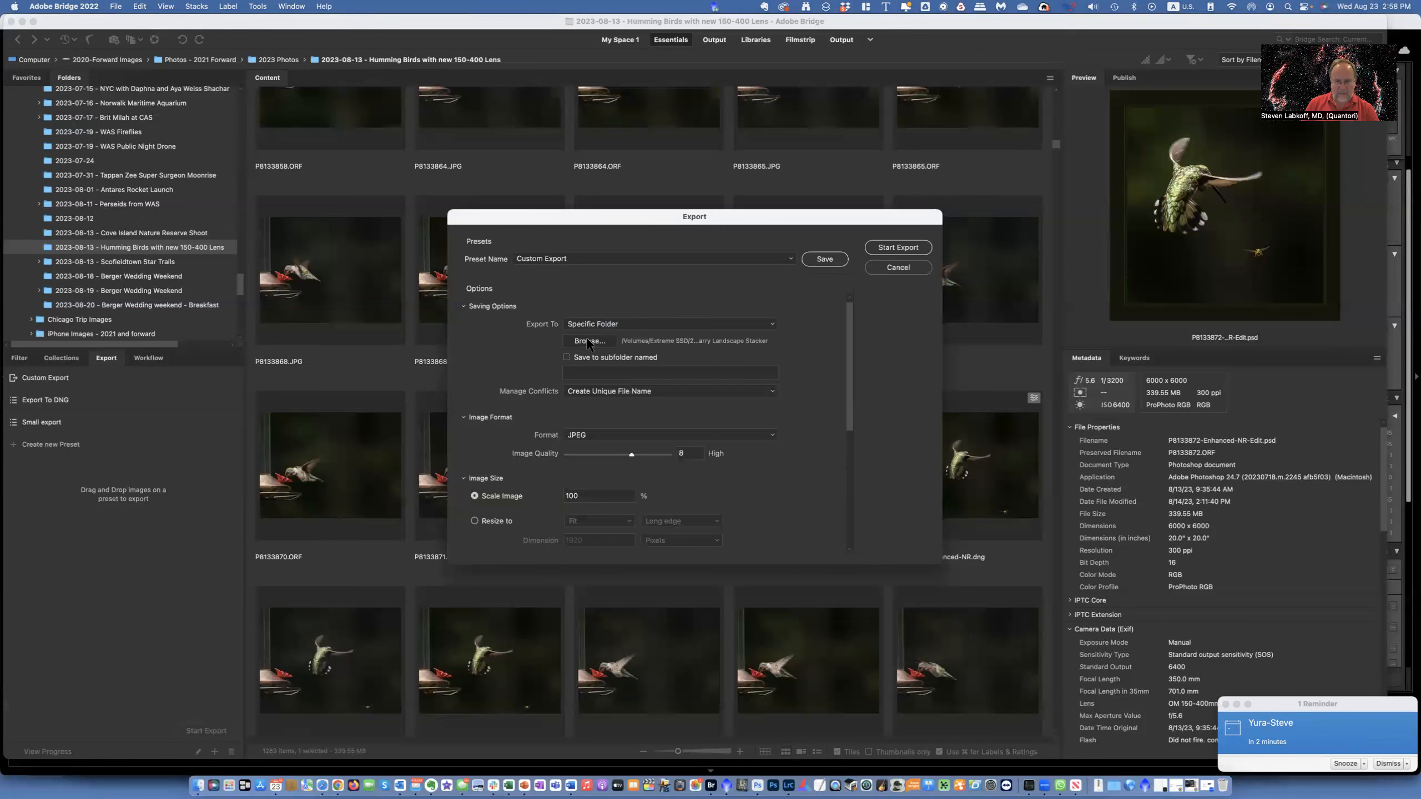
left_click(588, 341)
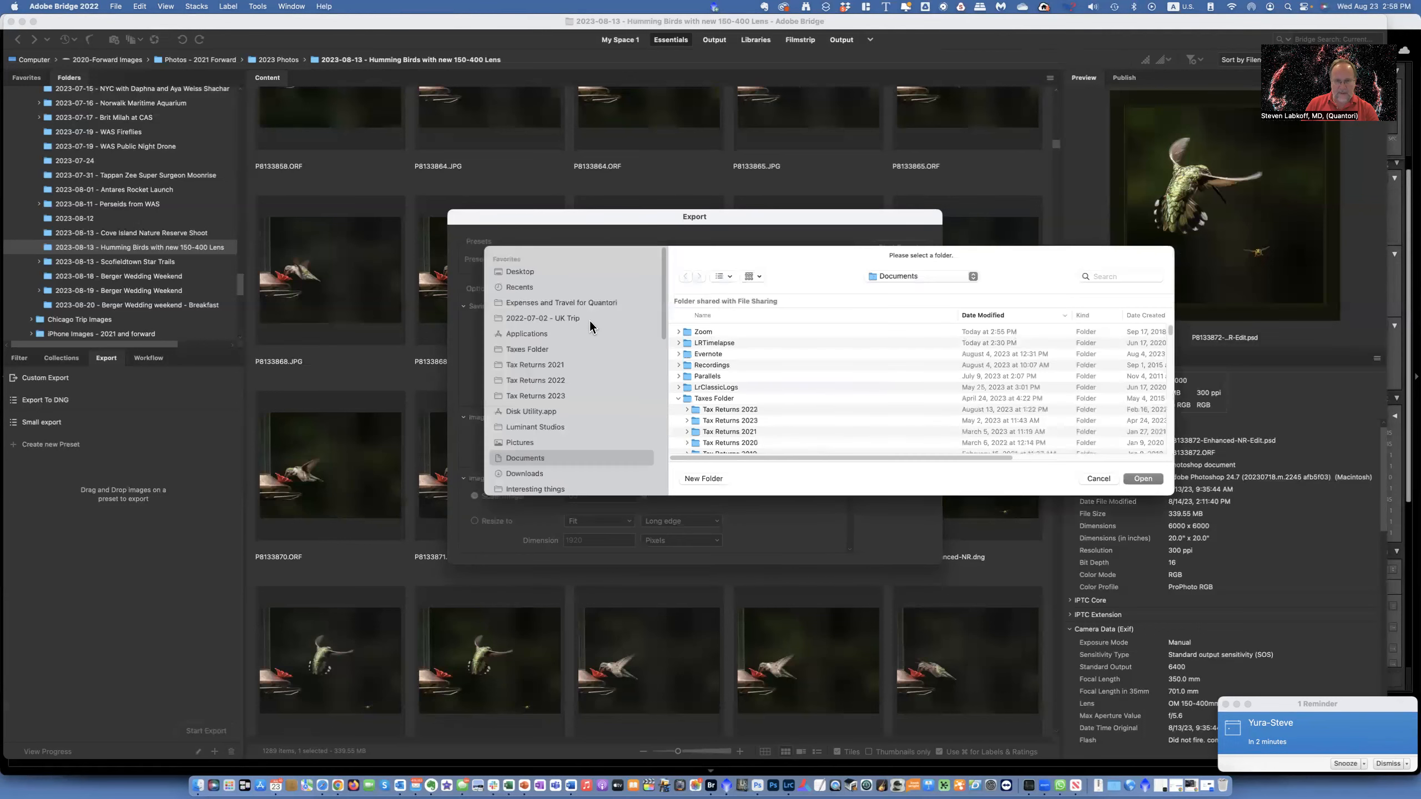
left_click(520, 272)
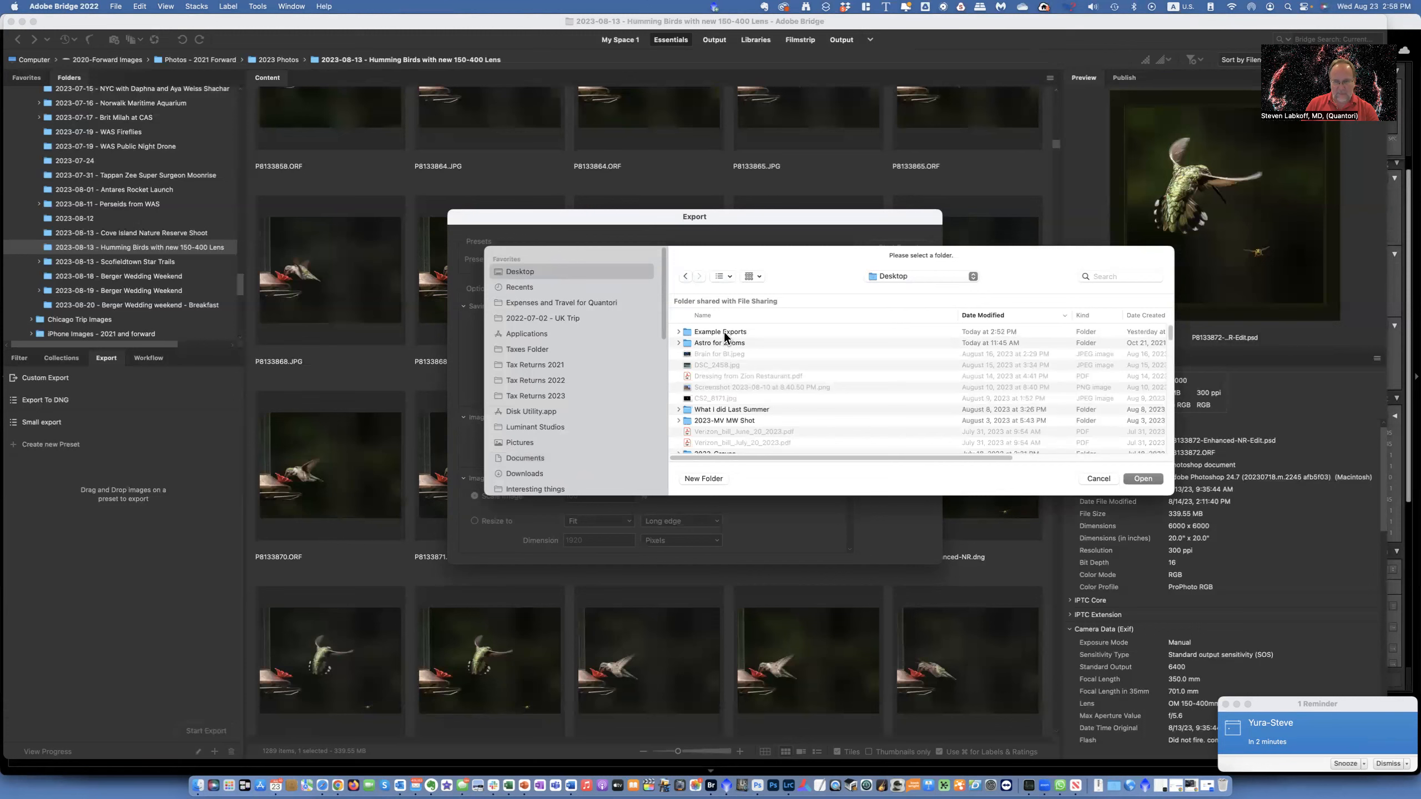
left_click(724, 331)
left_click(1150, 478)
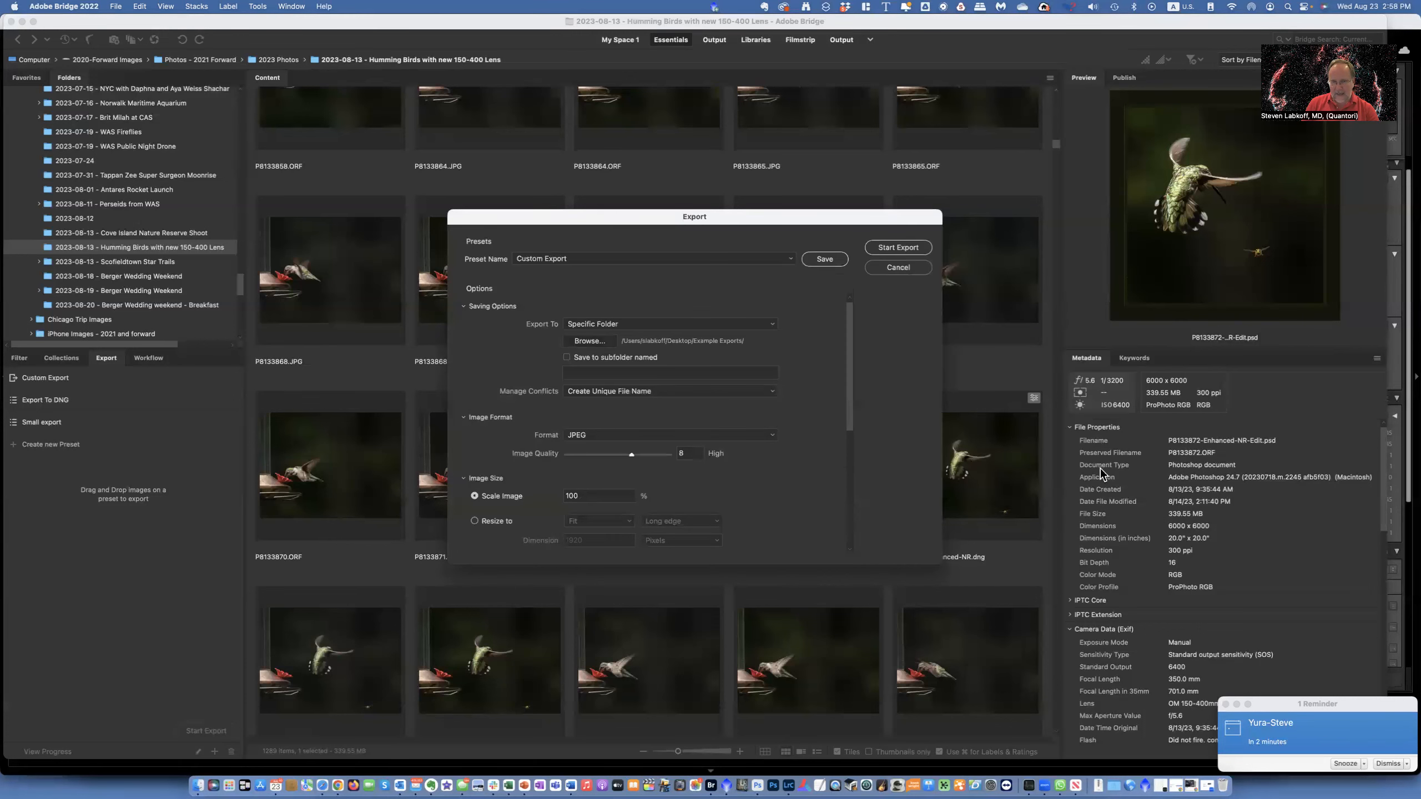
- Raise the JPEG image quality to 12 (Maximum)
scroll(687, 404, "down", 3)
scroll(688, 404, "up", 3)
left_click_drag(631, 454, 667, 456)
left_click_drag(849, 404, 841, 474)
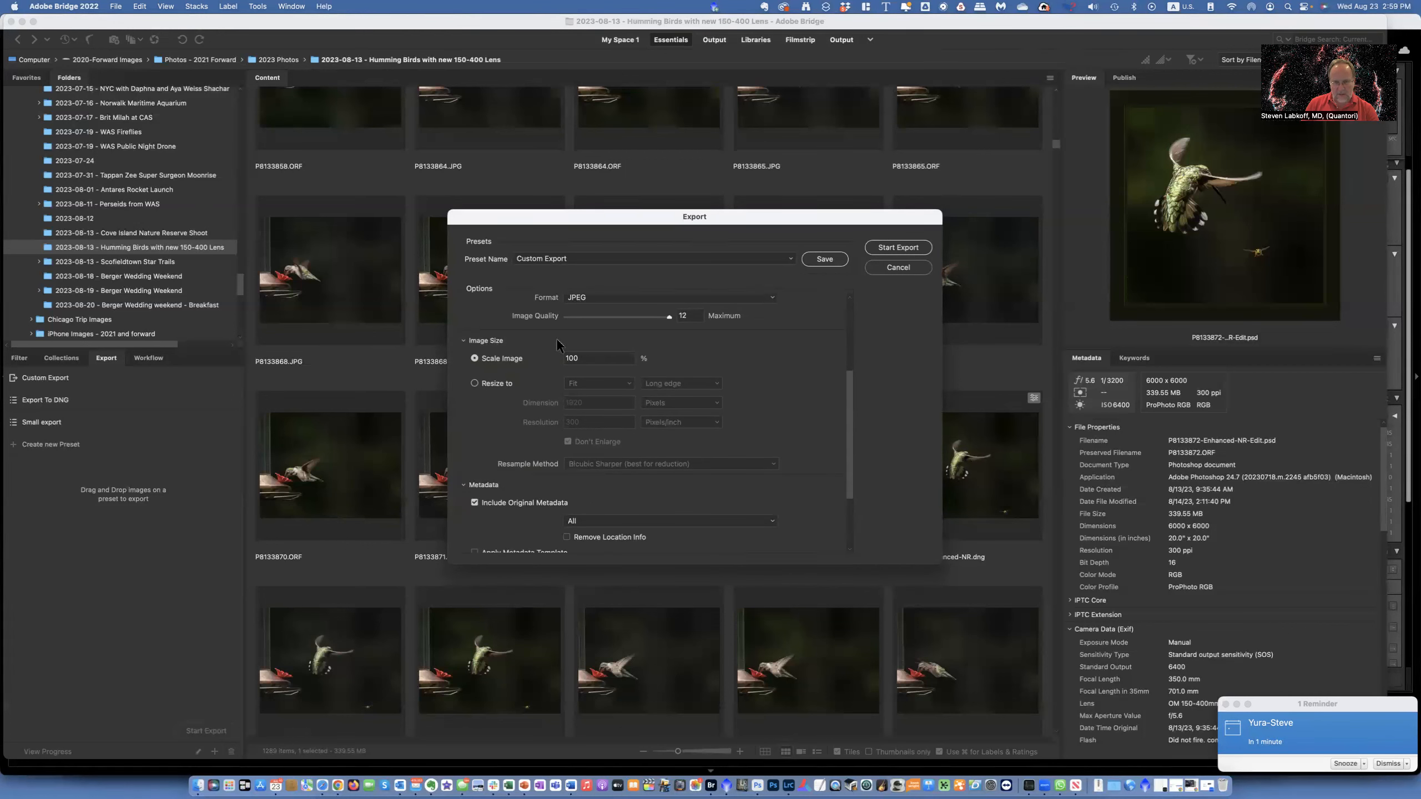
- Switch image size to resize to fit by width and height, and set resolution to 100 pixels/inch
left_click(474, 382)
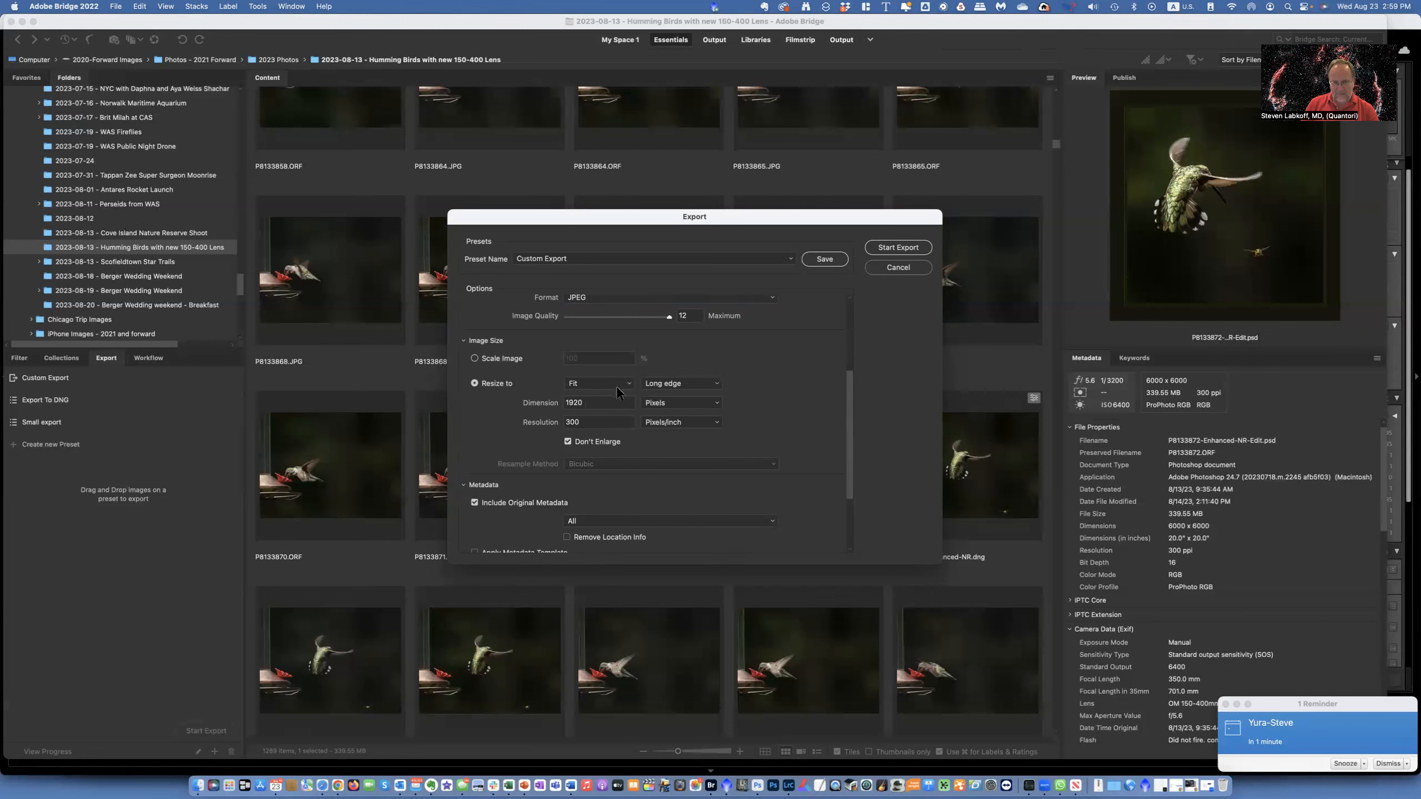
left_click(660, 384)
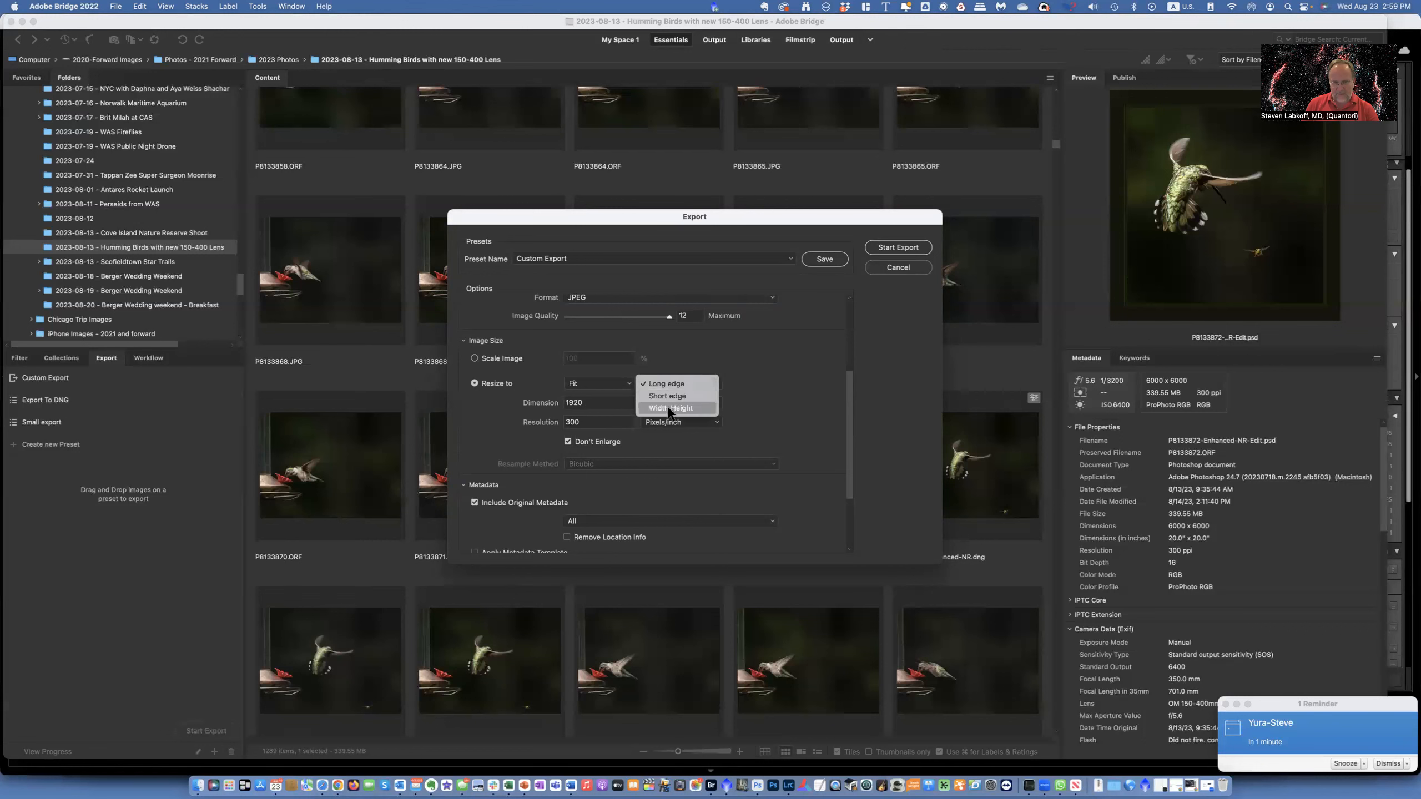
left_click(670, 408)
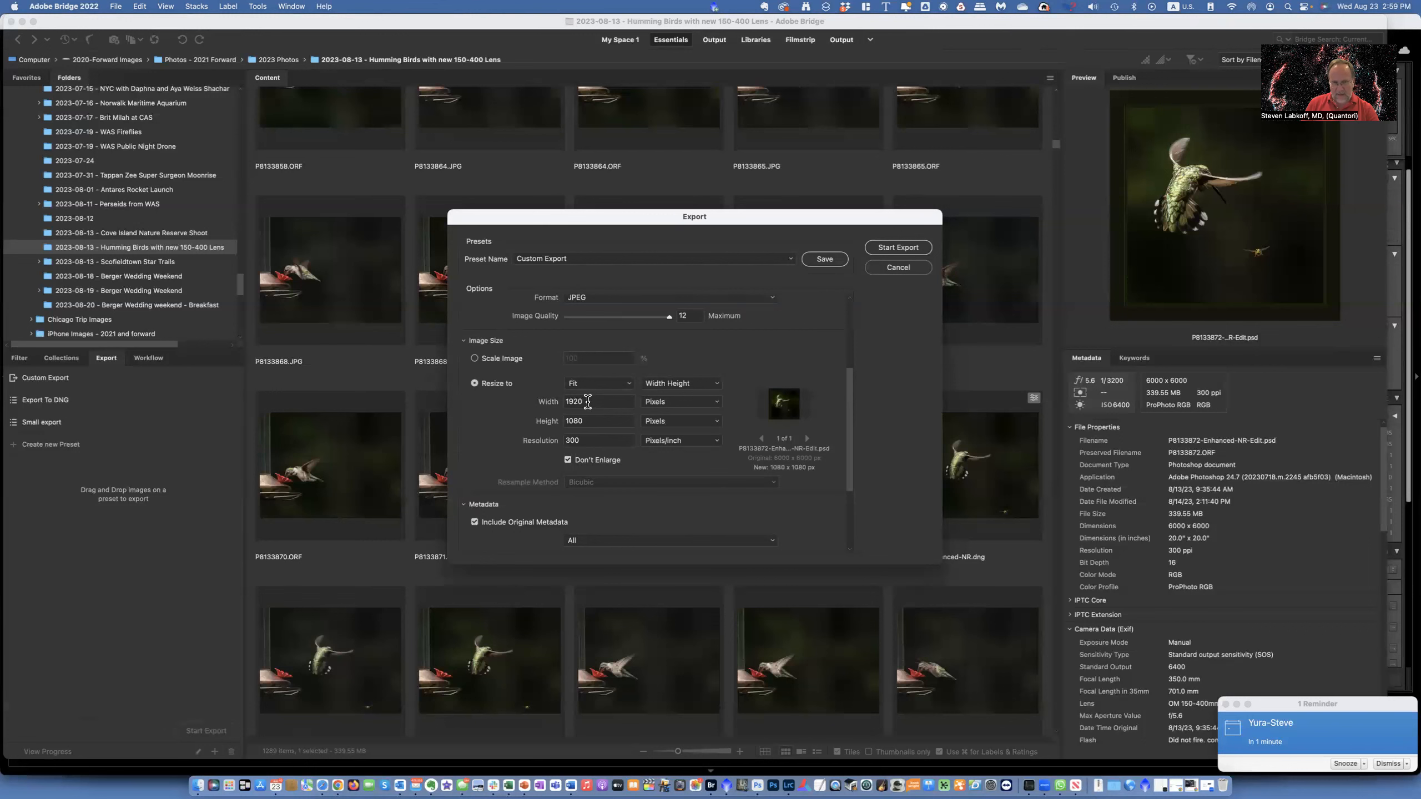
left_click(584, 441)
type("100")
key("Tab")
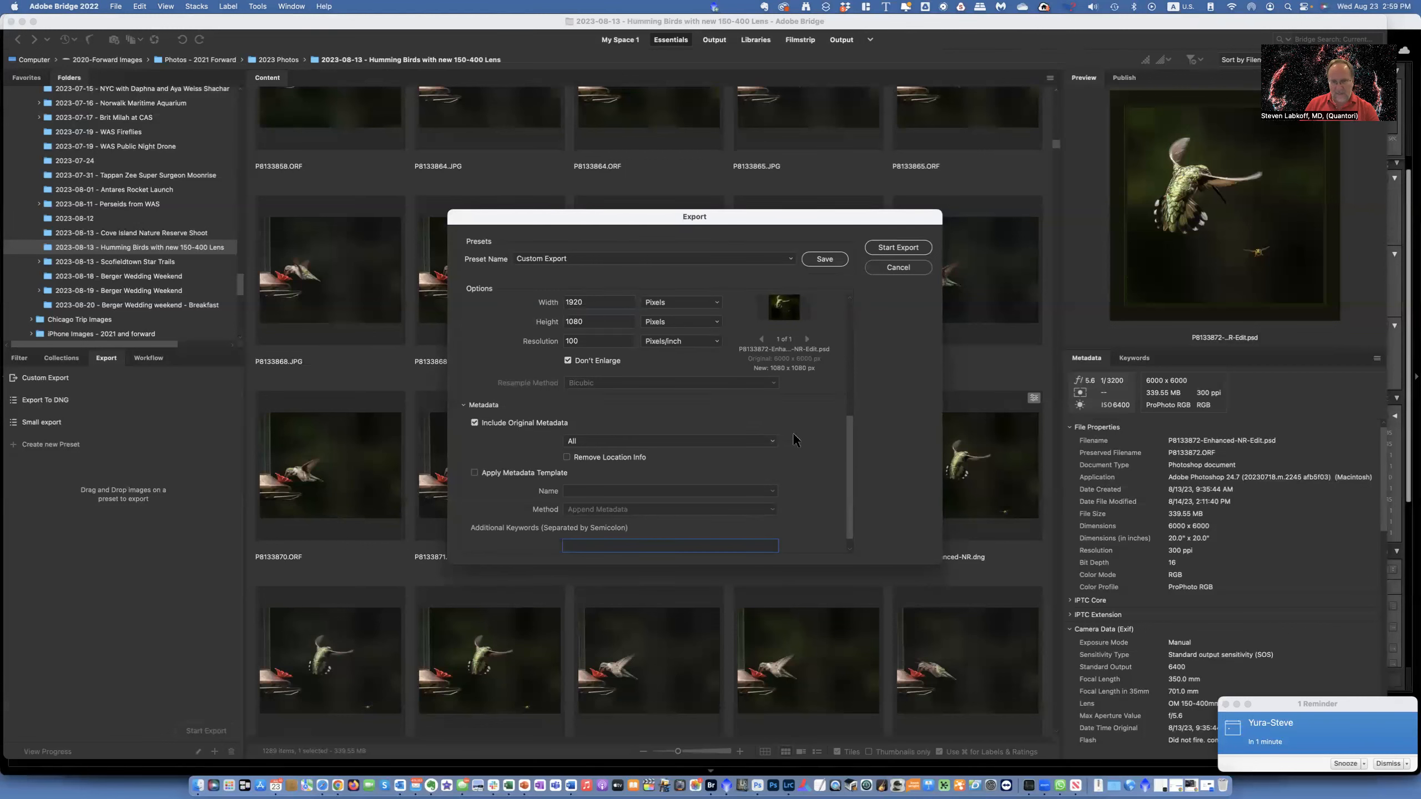
- Start the export and close the export progress window
scroll(792, 432, "up", 5)
left_click_drag(847, 423, 840, 382)
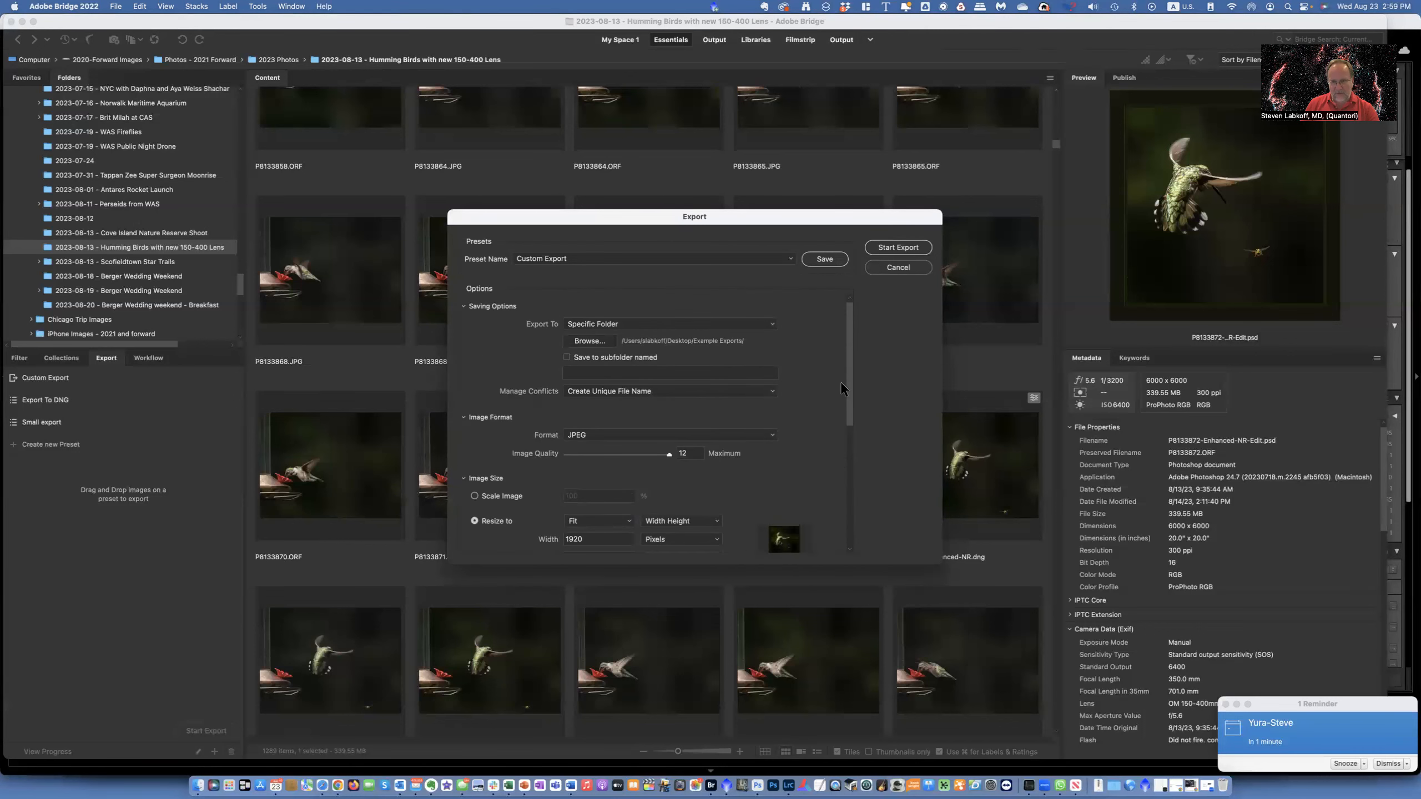
left_click(898, 248)
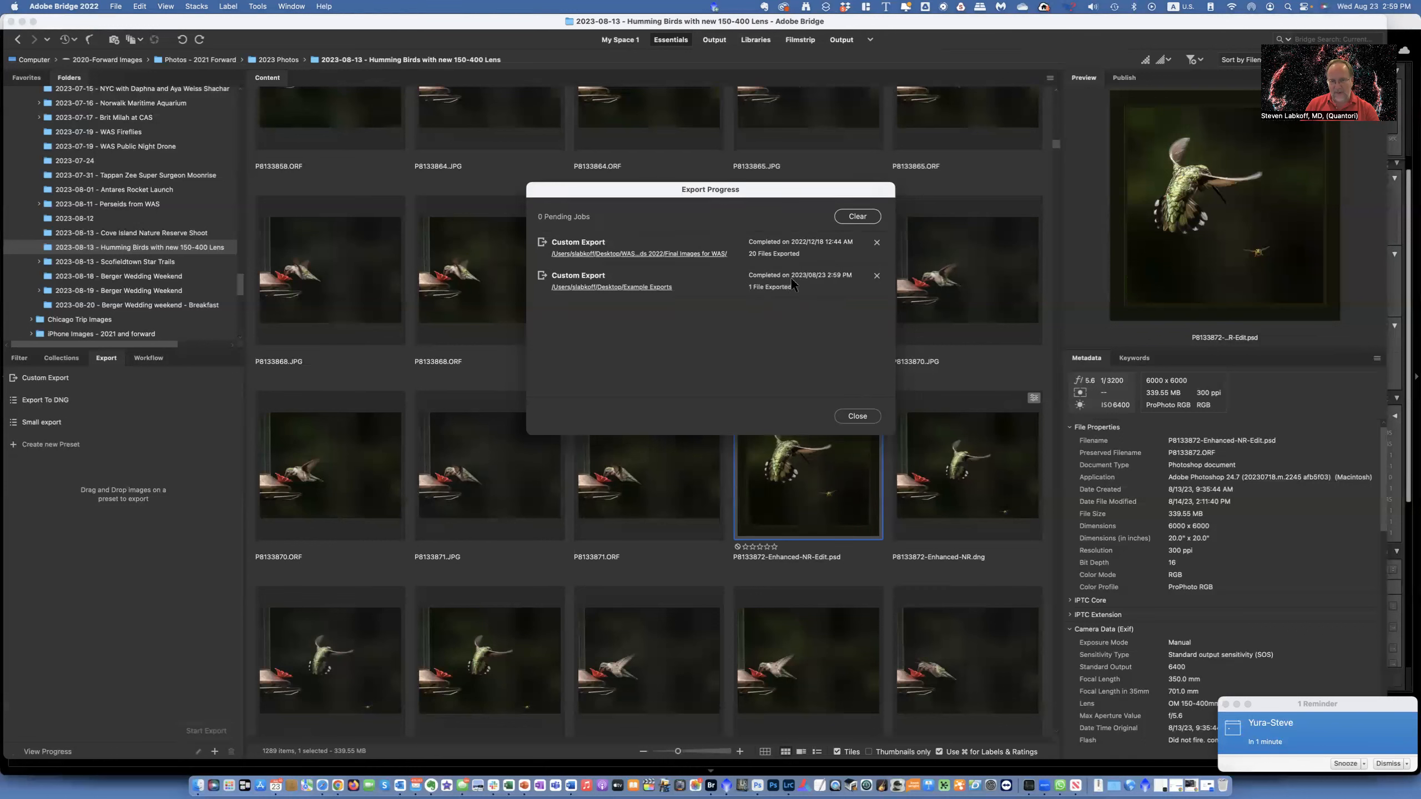
left_click(861, 414)
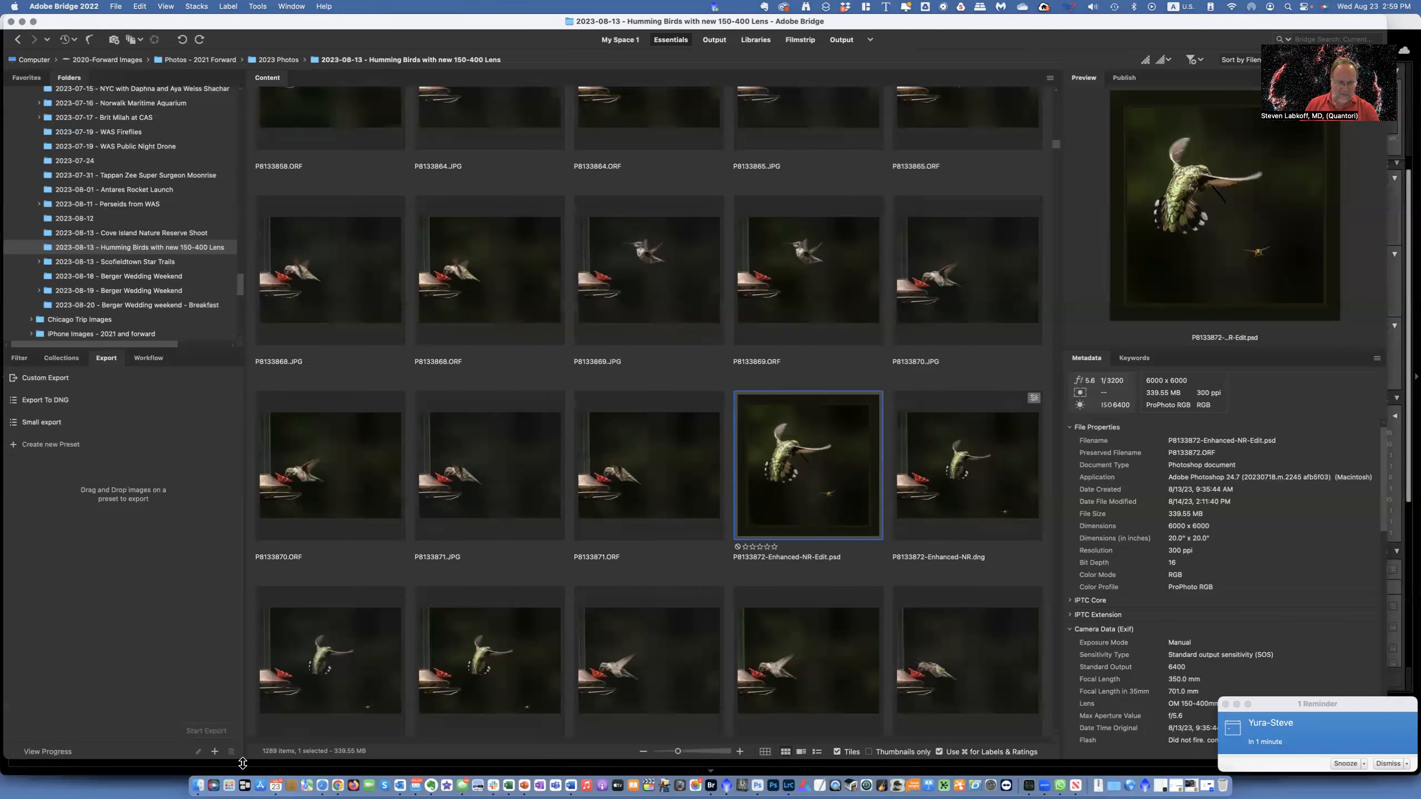
- Open the Example Exports folder on the Desktop in Finder
left_click(197, 787)
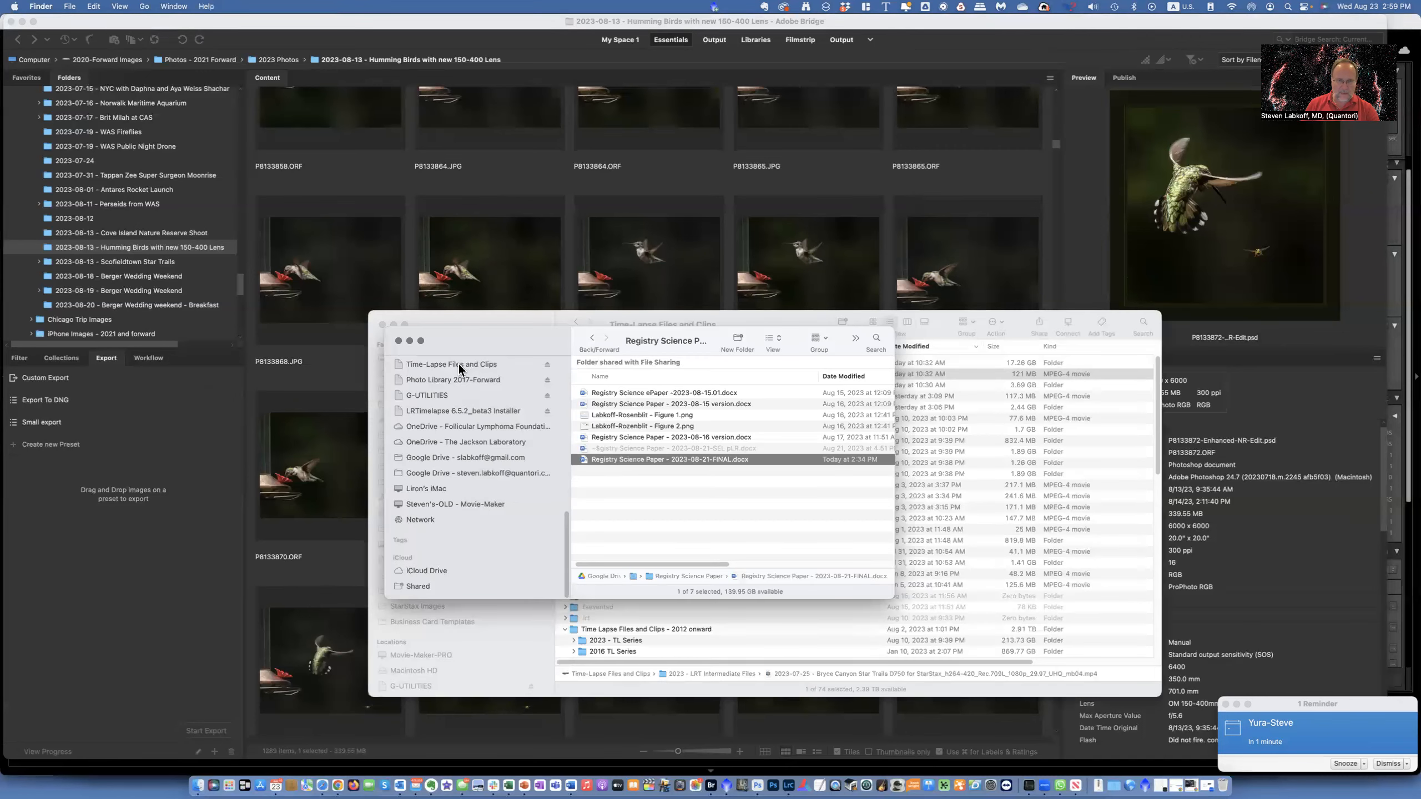
scroll(481, 387, "up", 10)
left_click(431, 373)
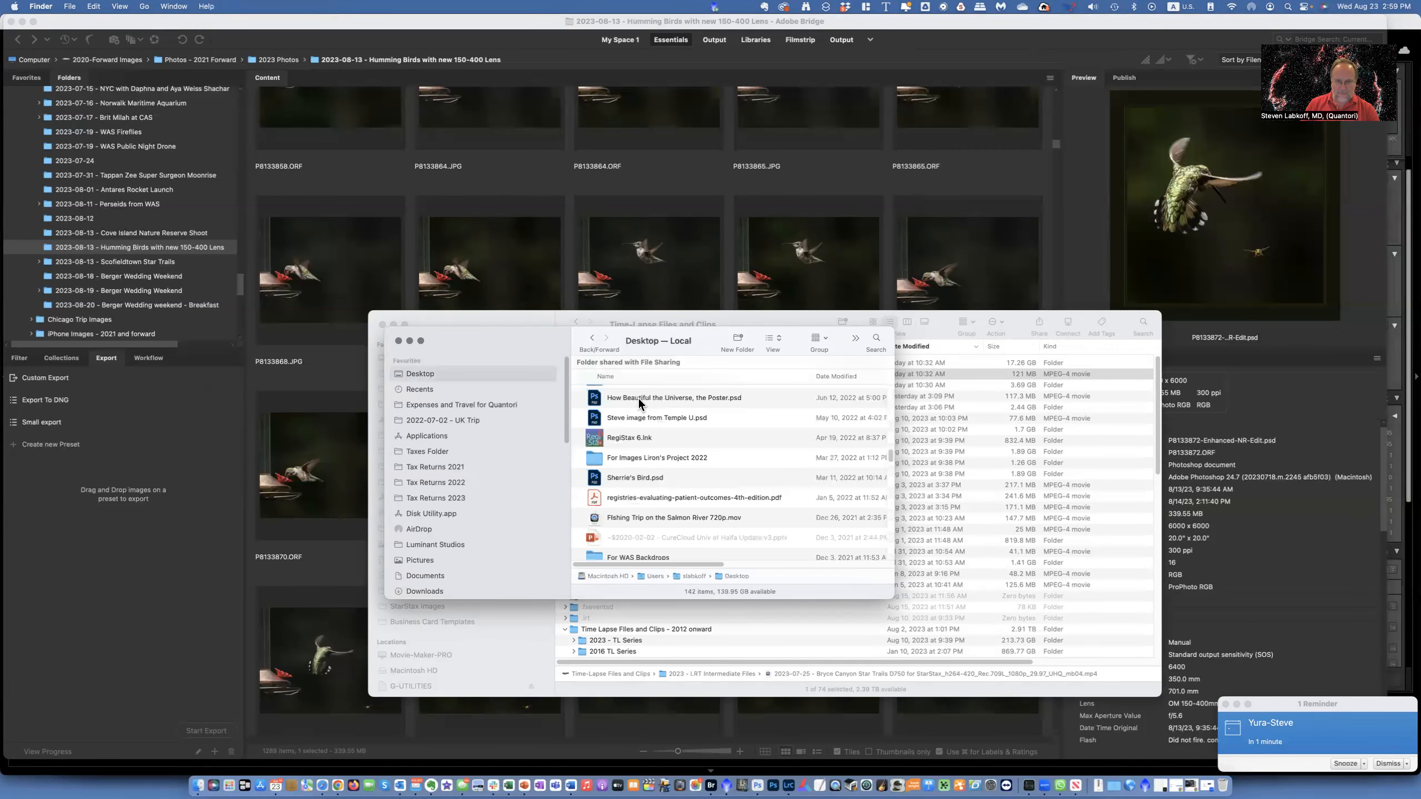
double_click(634, 397)
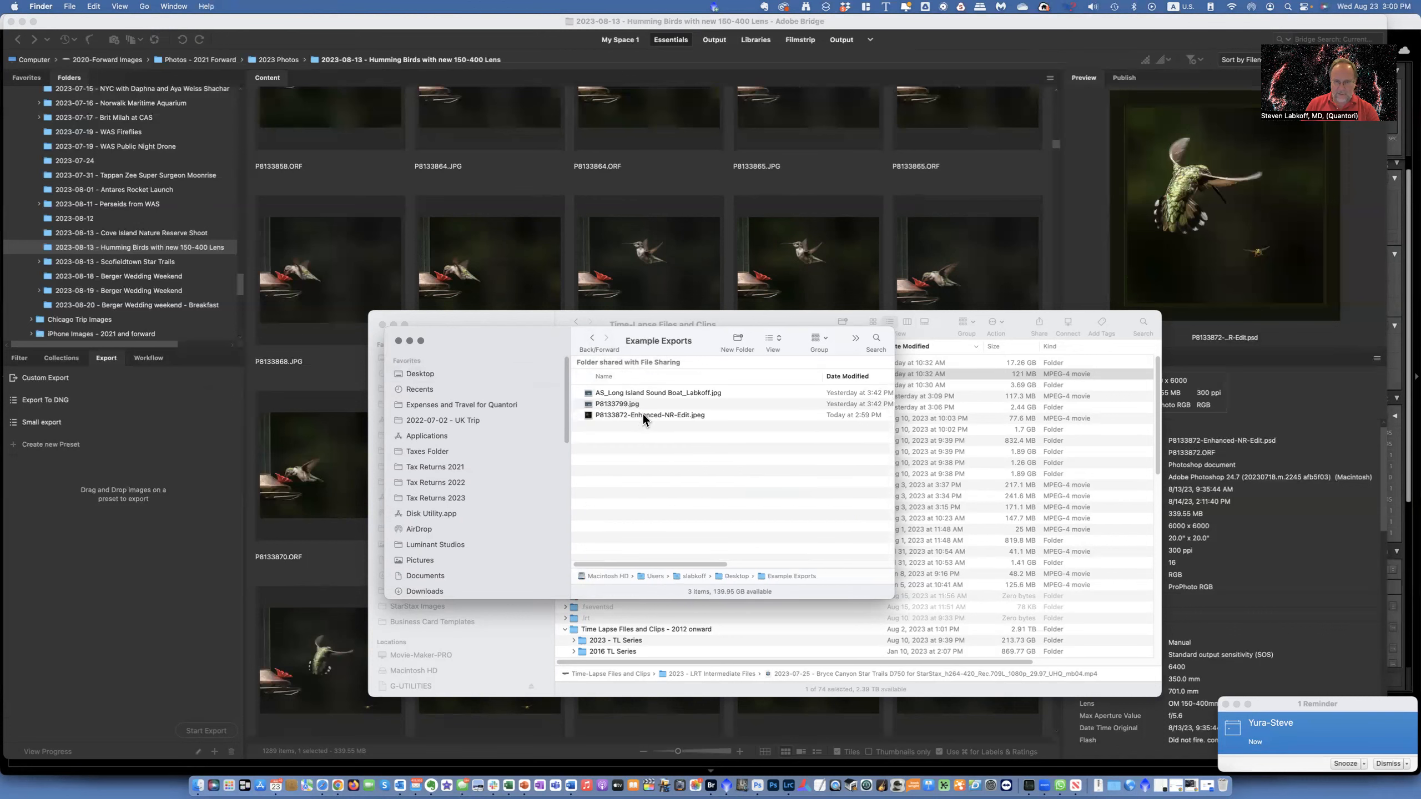
- Select the exported JPEG and preview it with Quick Look
left_click(643, 413)
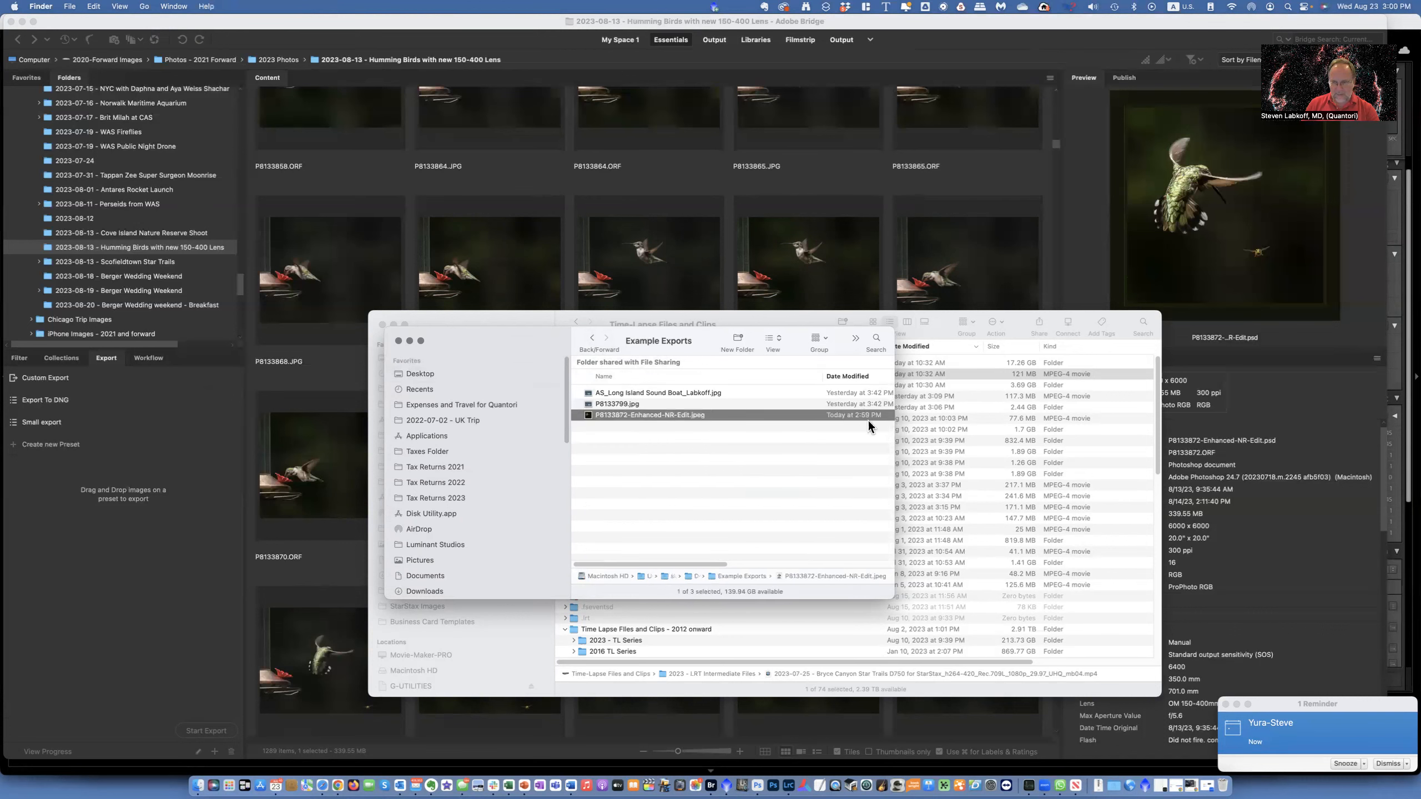
key("space")
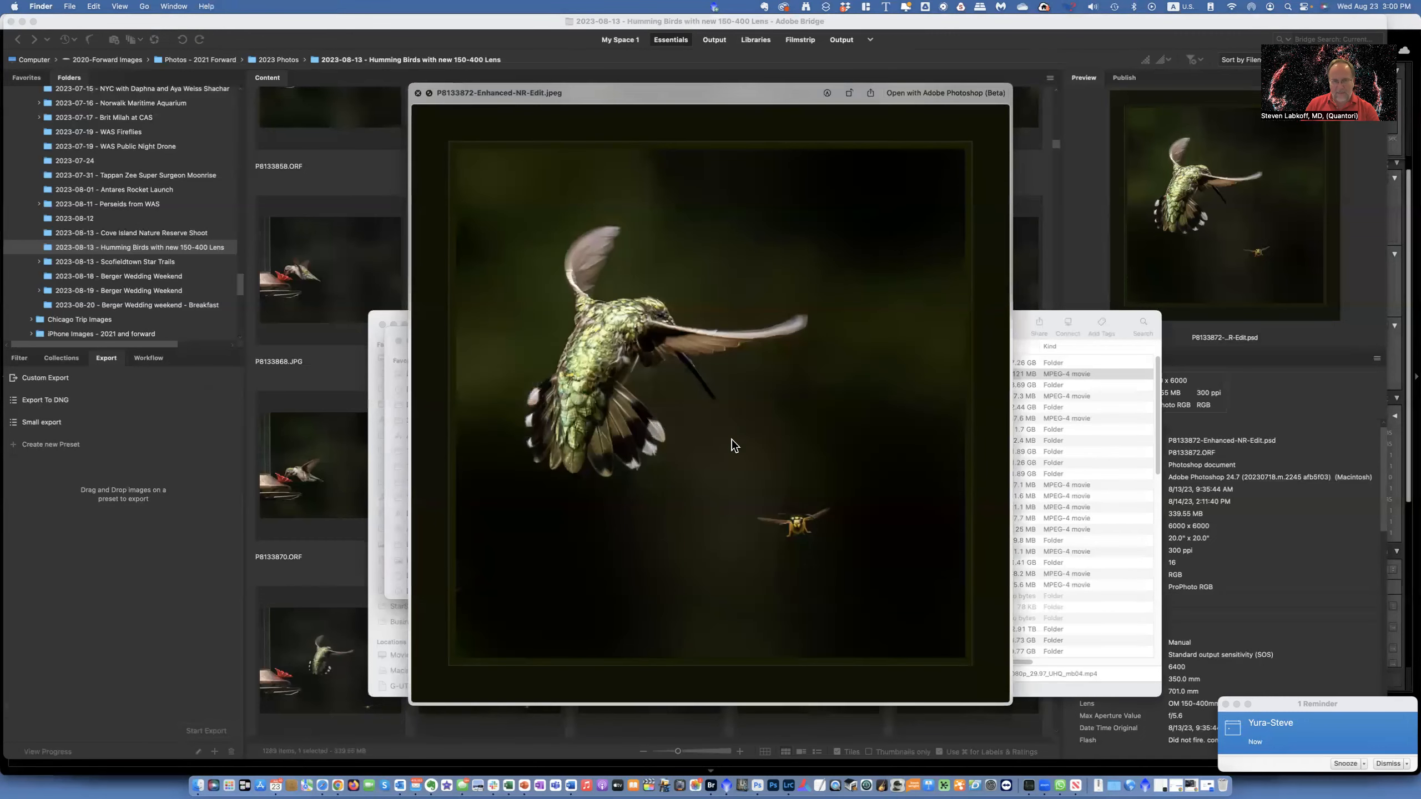
key("space")
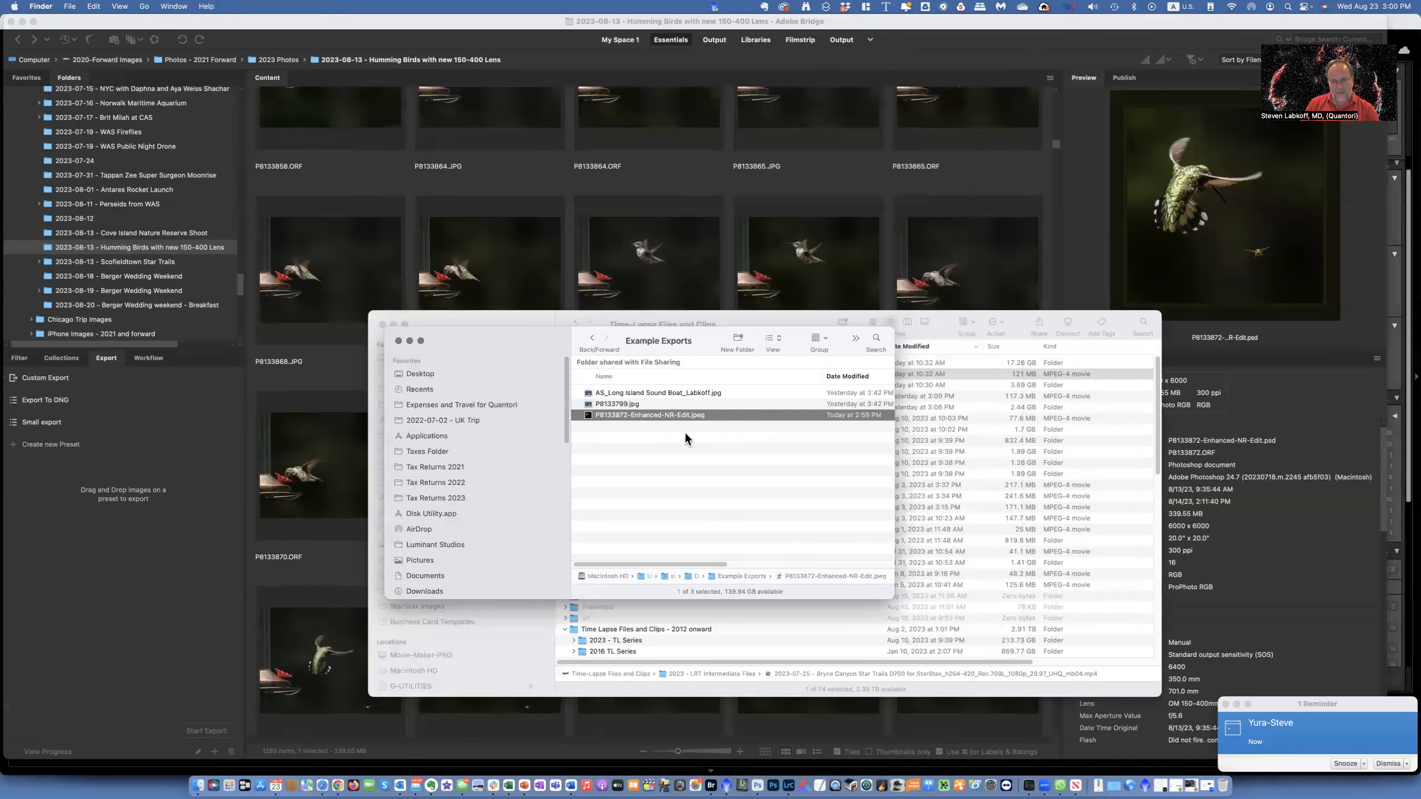
- Inspect the exported JPEG's file information, then close the info window
right_click(671, 416)
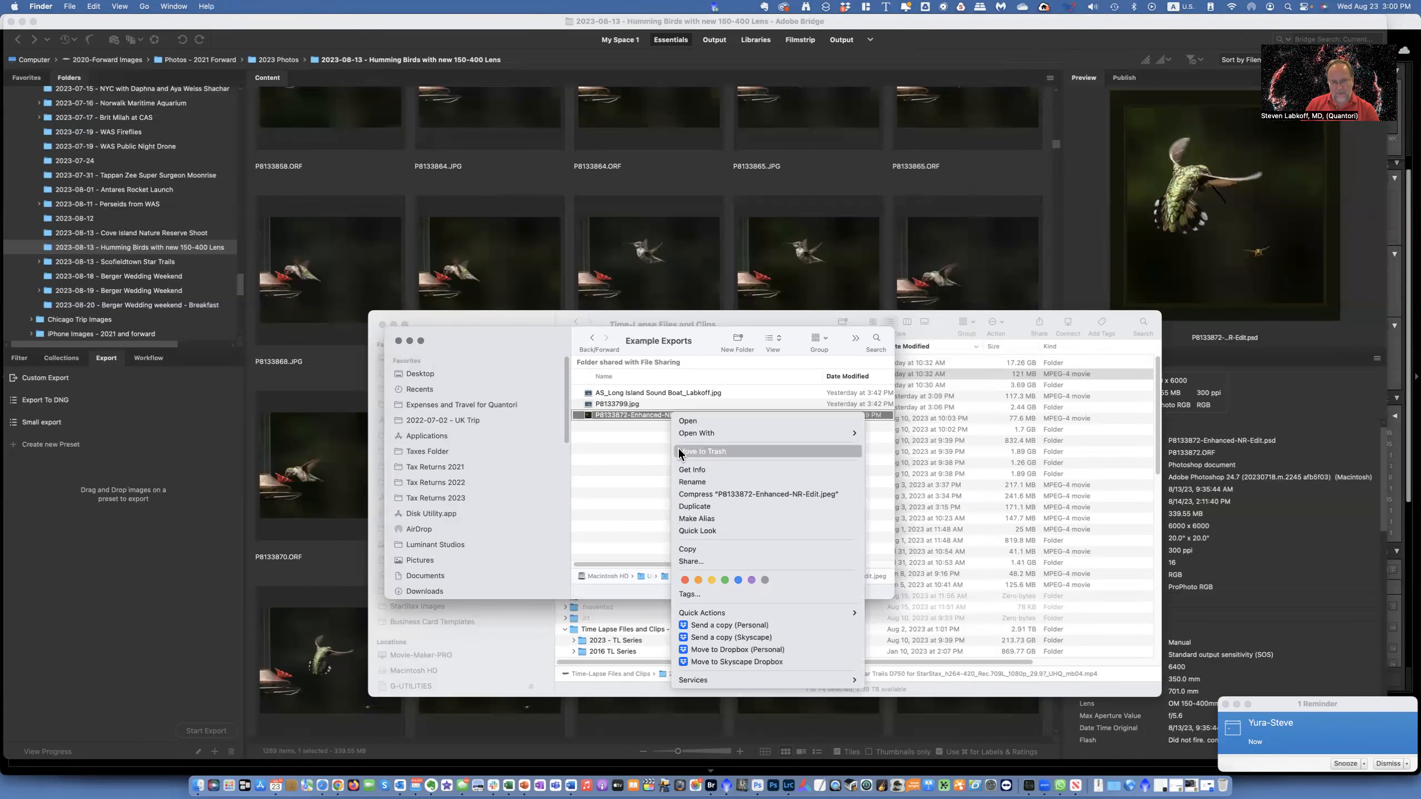
left_click(691, 470)
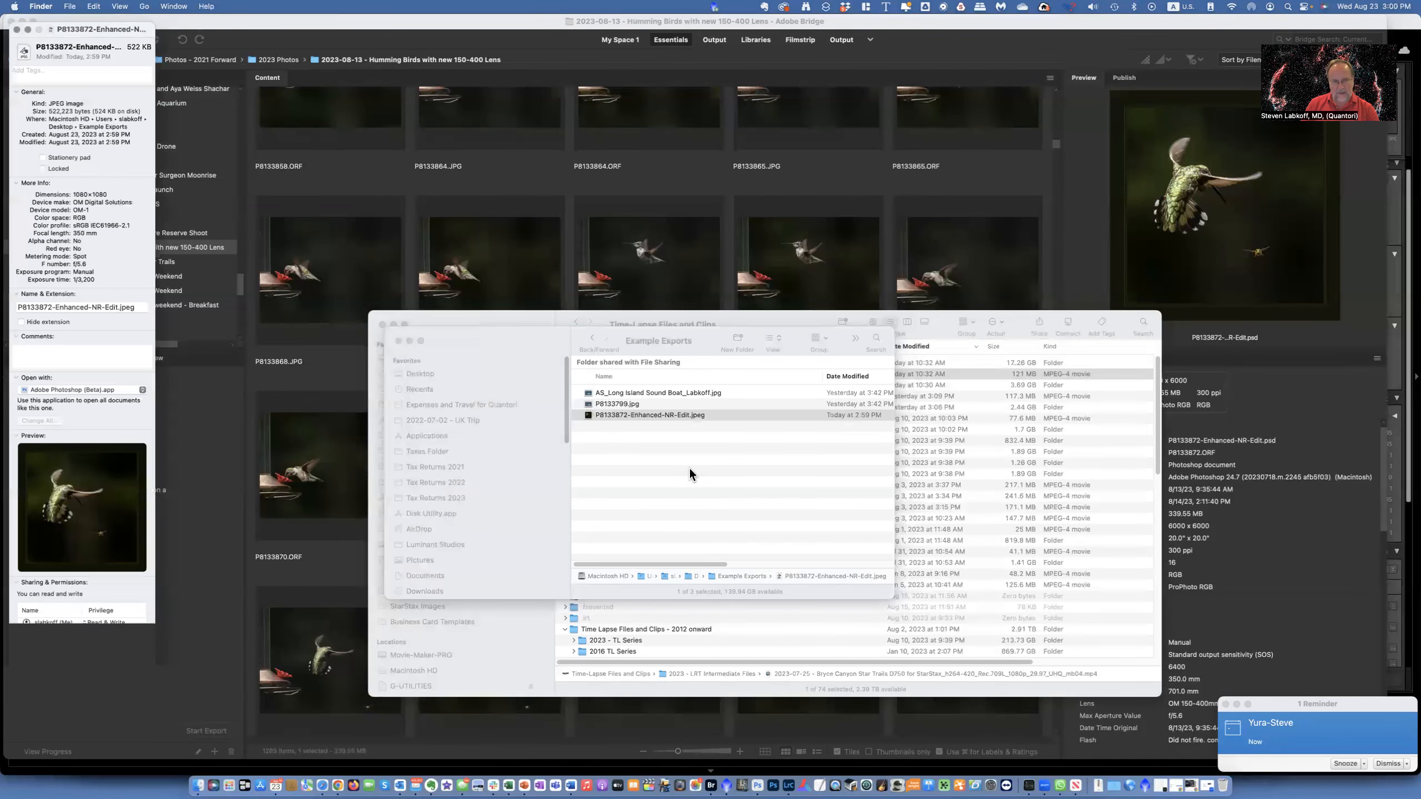
left_click_drag(73, 25, 465, 66)
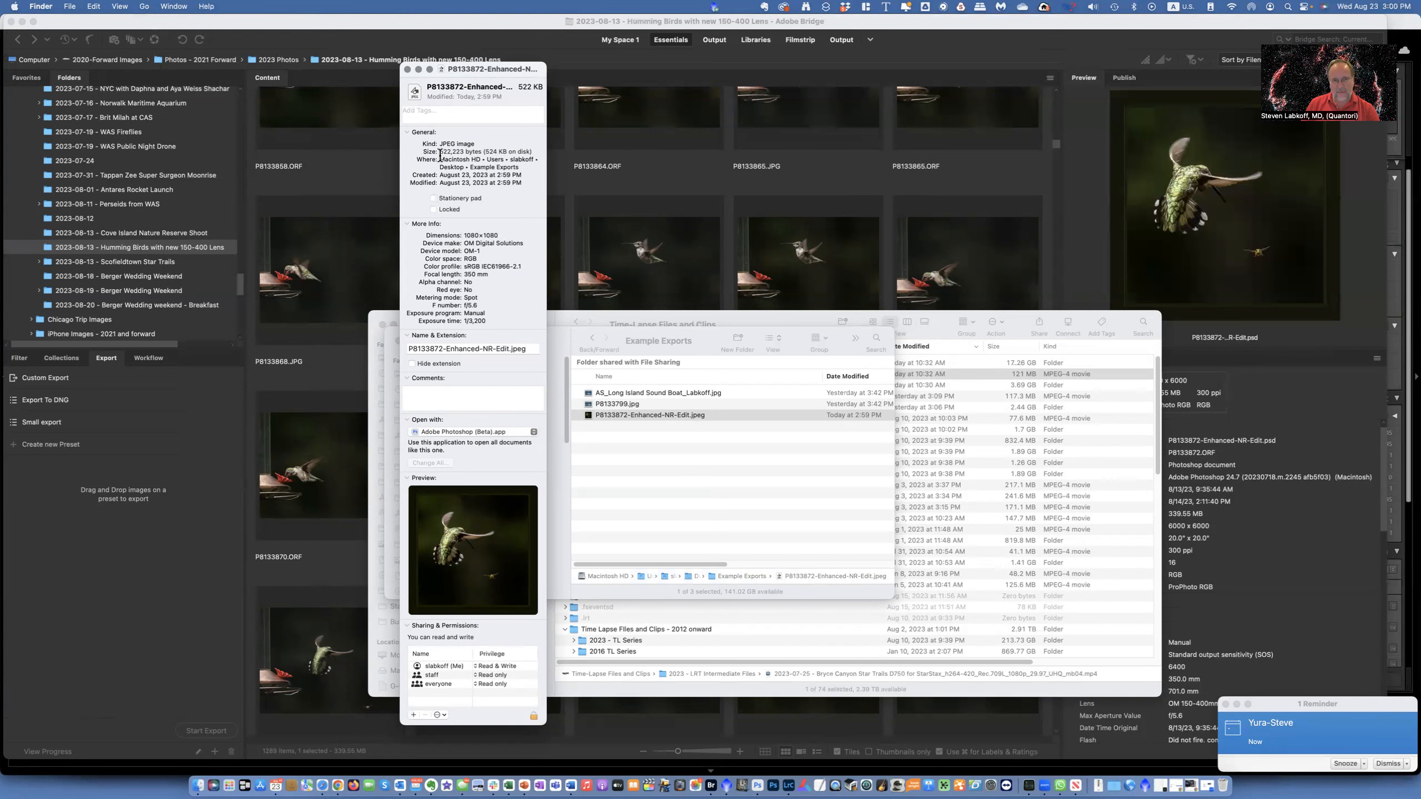
left_click(407, 69)
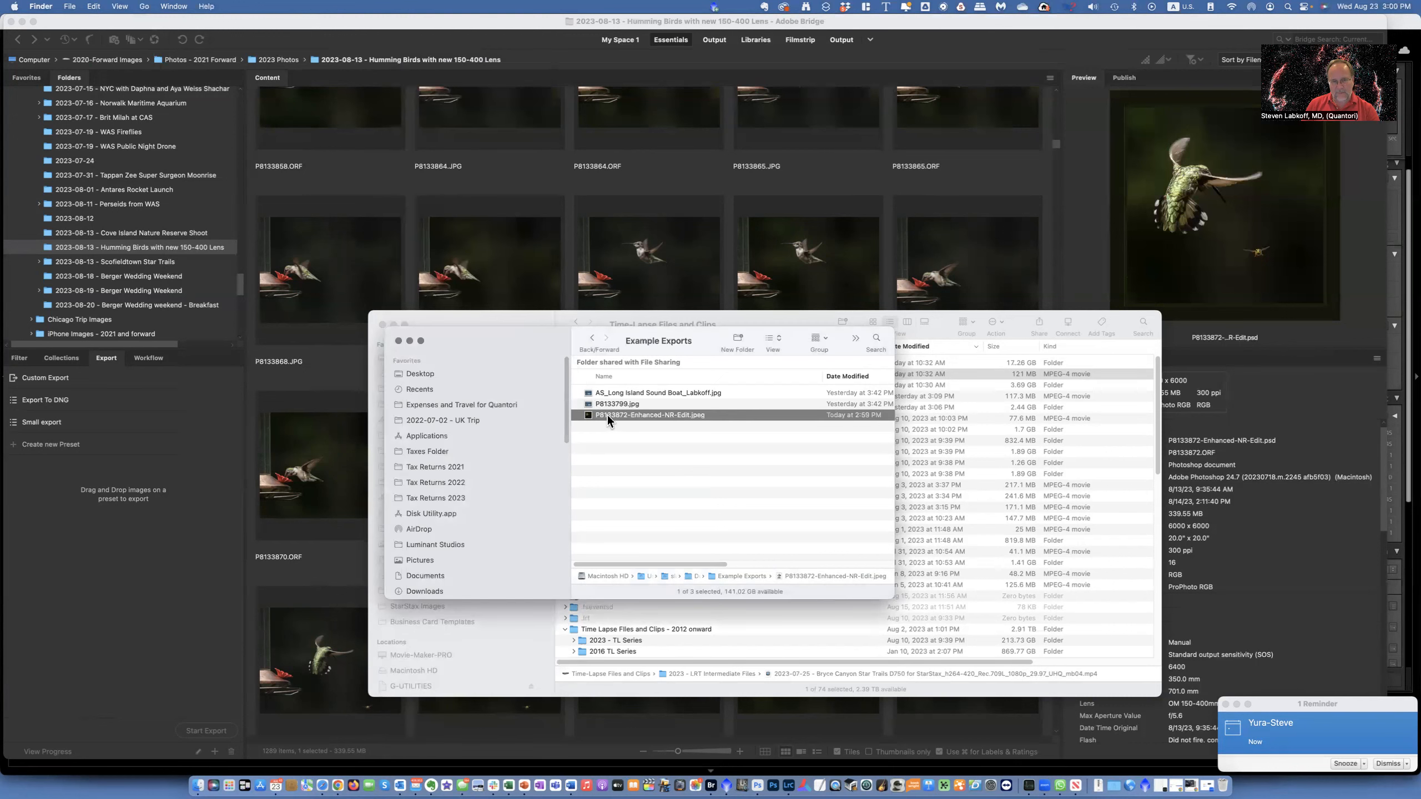
- Rename the exported JPEG as "CPS-Hummingbird vs Bee - " followed by the photographer's surname
right_click(607, 415)
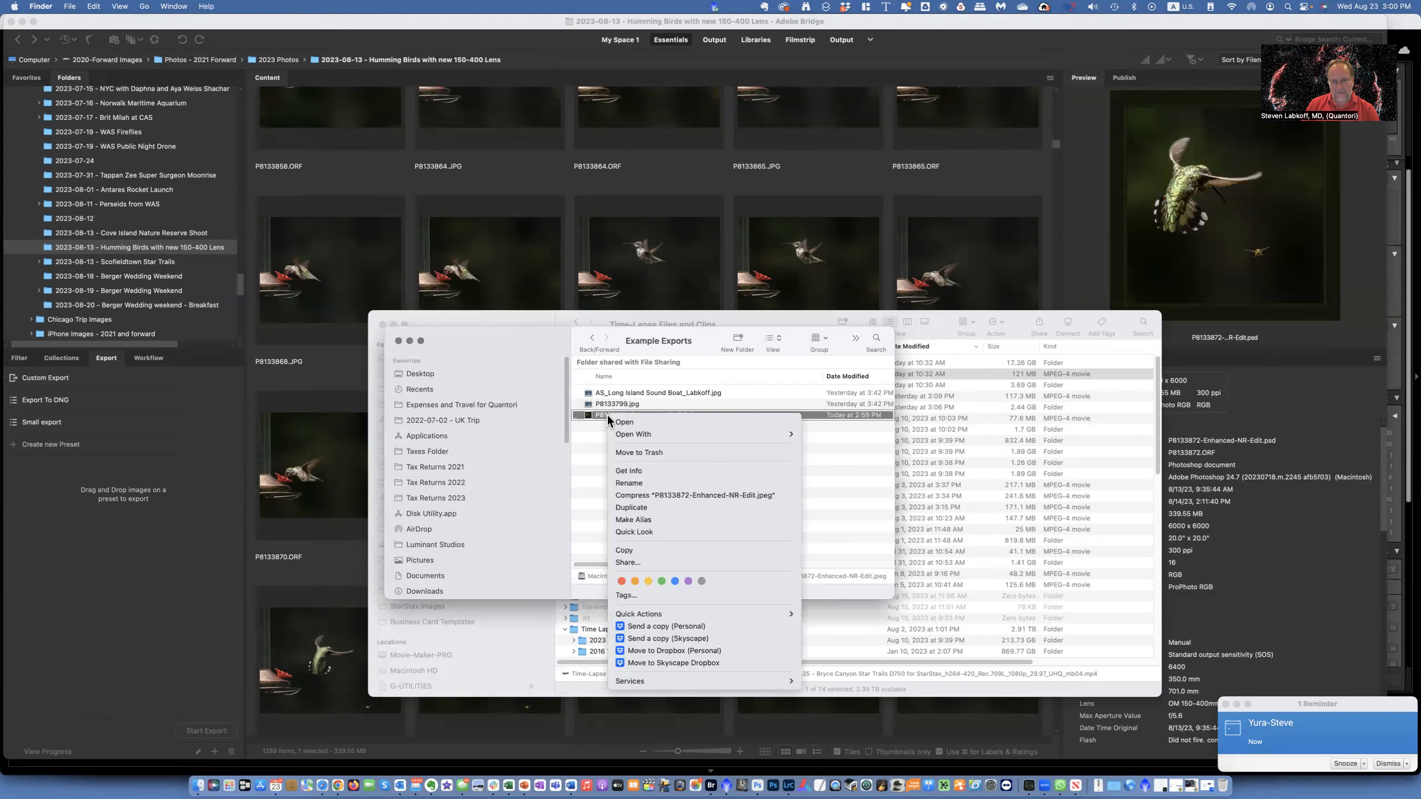
left_click(636, 481)
type("CPS")
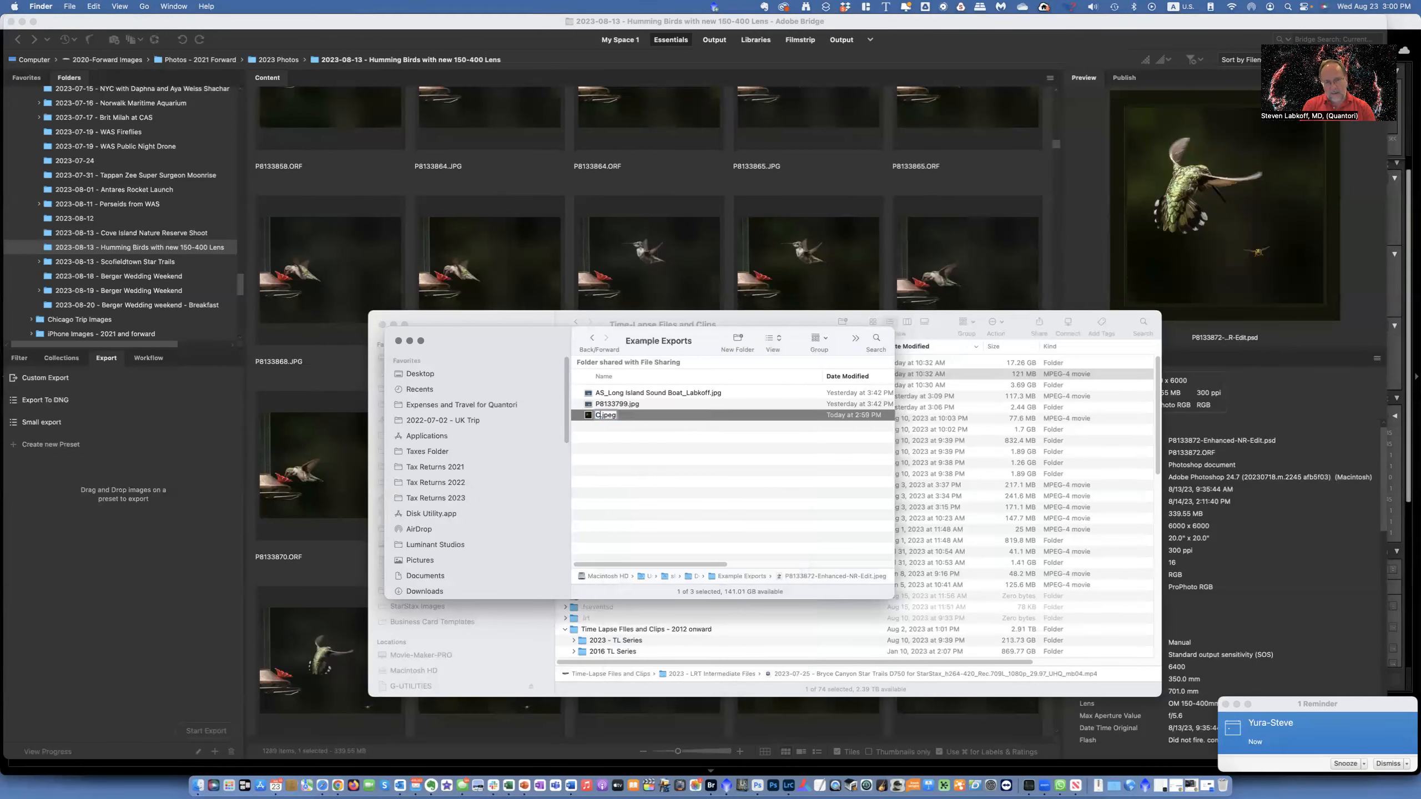
type("-")
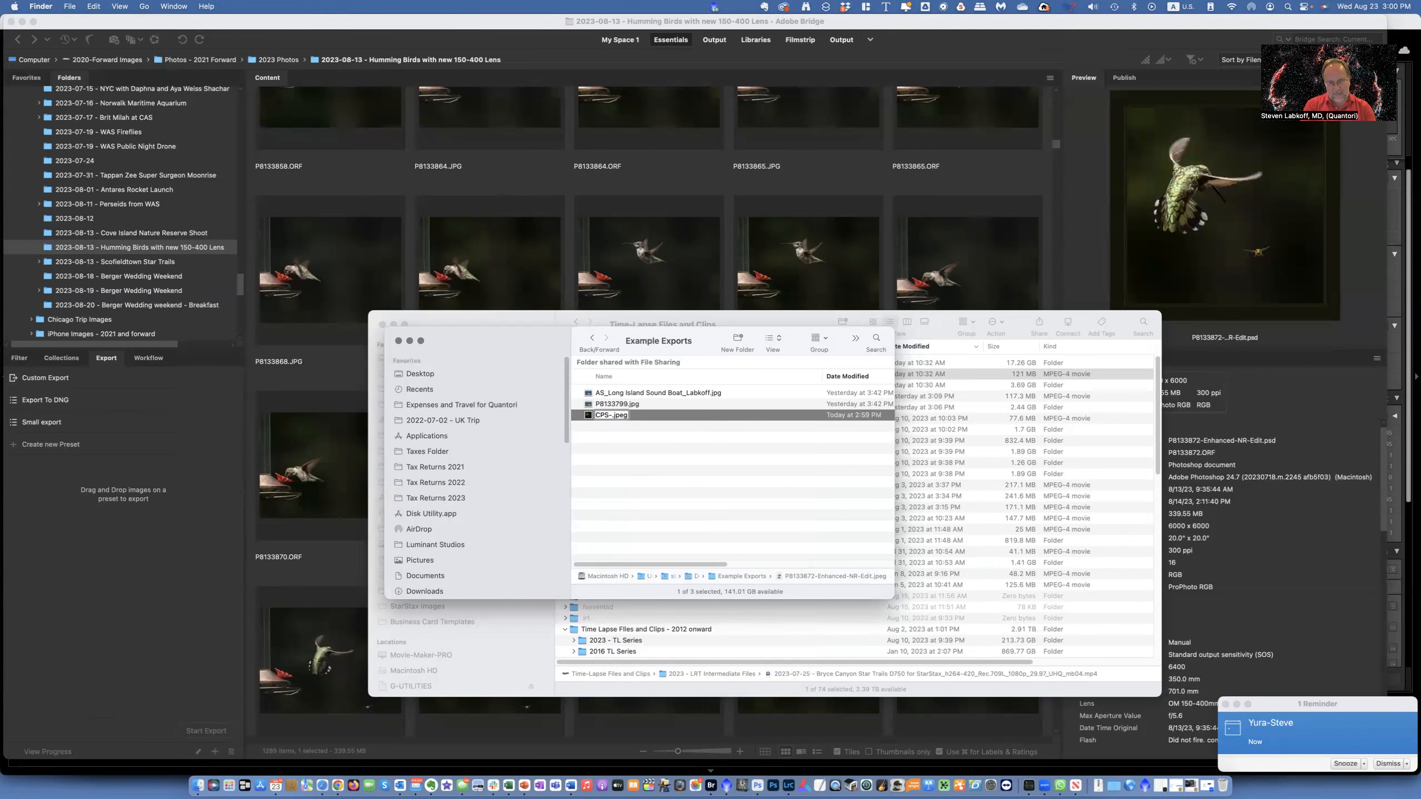
type("Hummb")
key("BackSpace")
type("ingbird vs Bee - Labkoff")
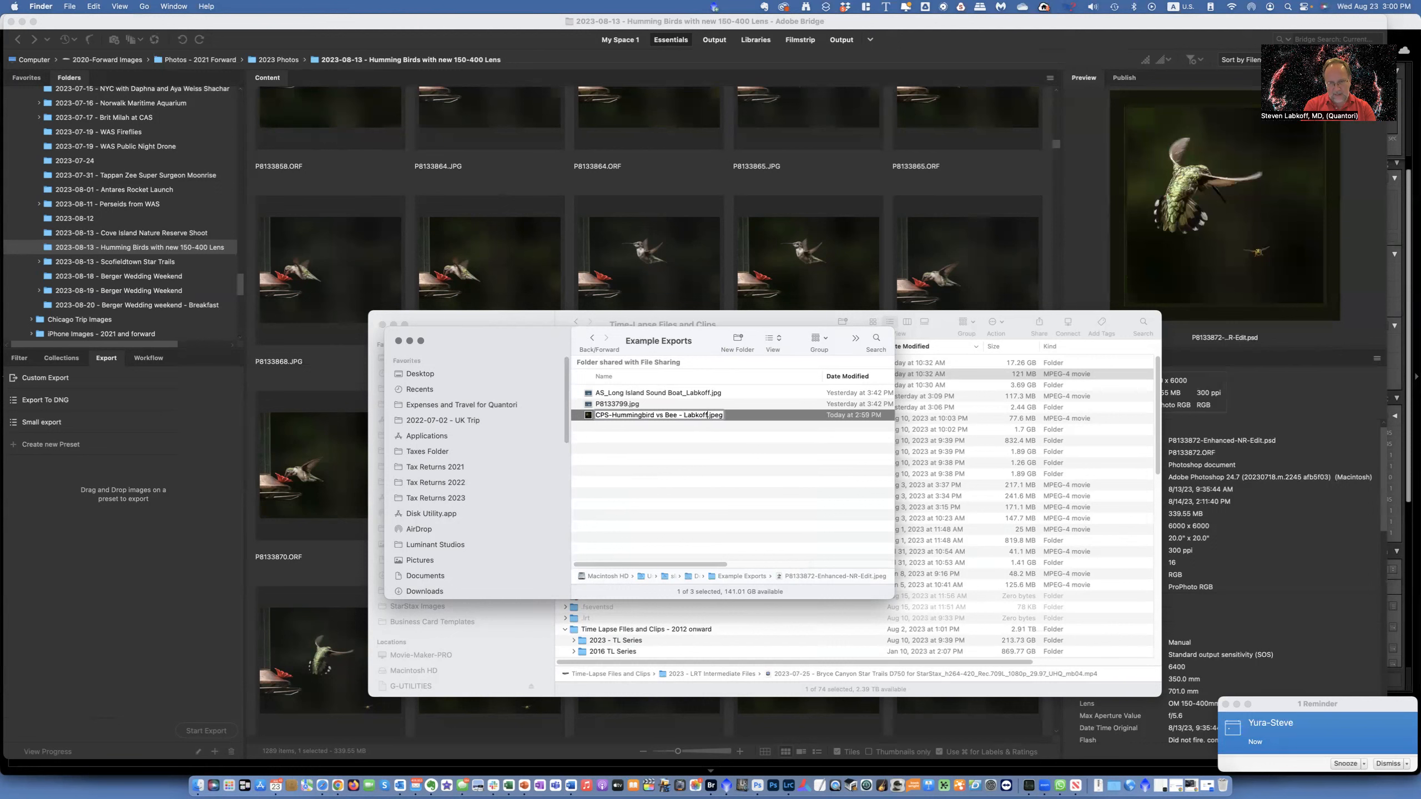
key("Return")
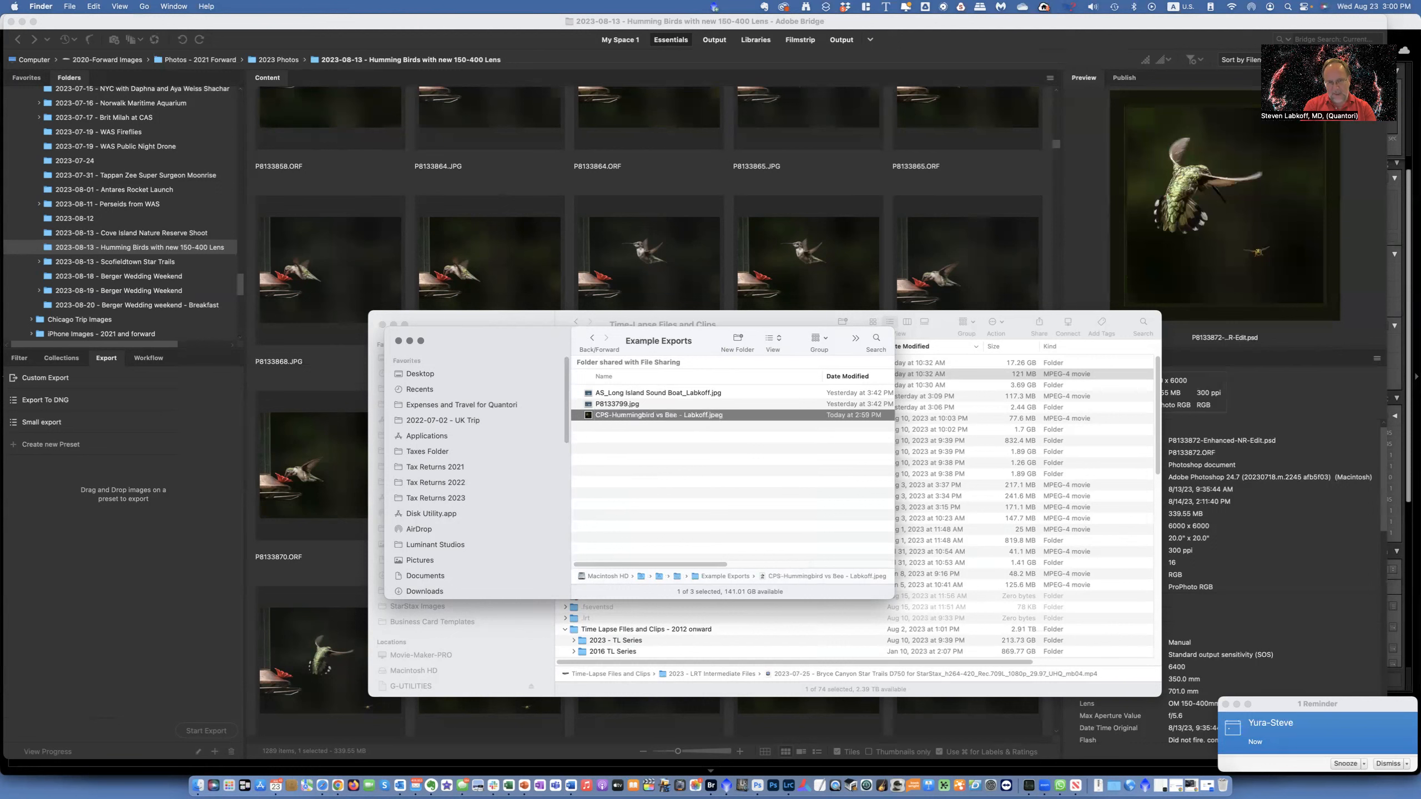